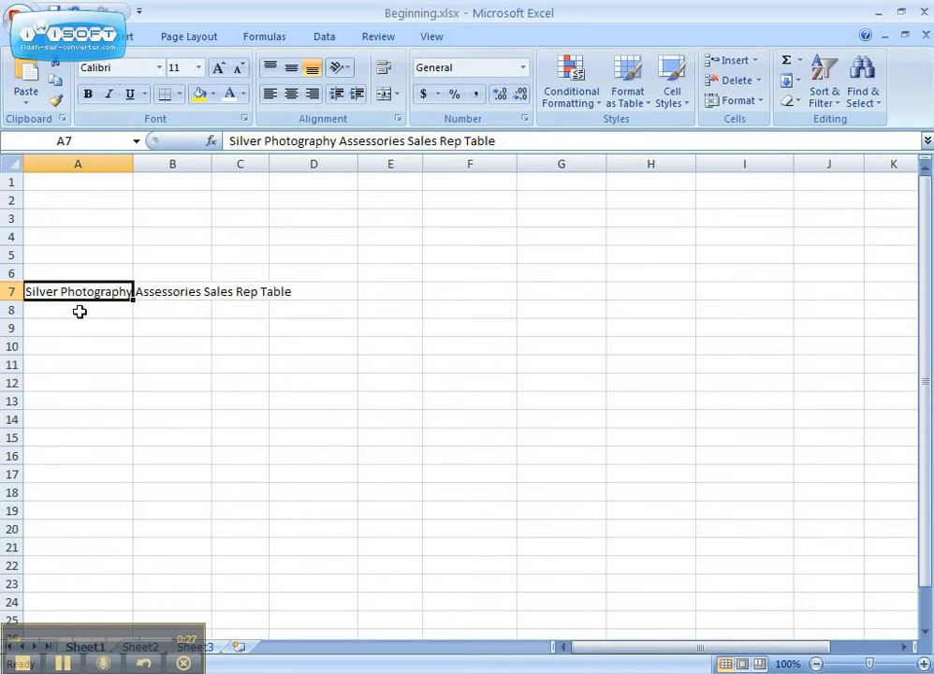
Apply the Title cell style to the heading in cell A7 and set its font color to the red theme color
left_click(81, 328)
left_click(87, 289)
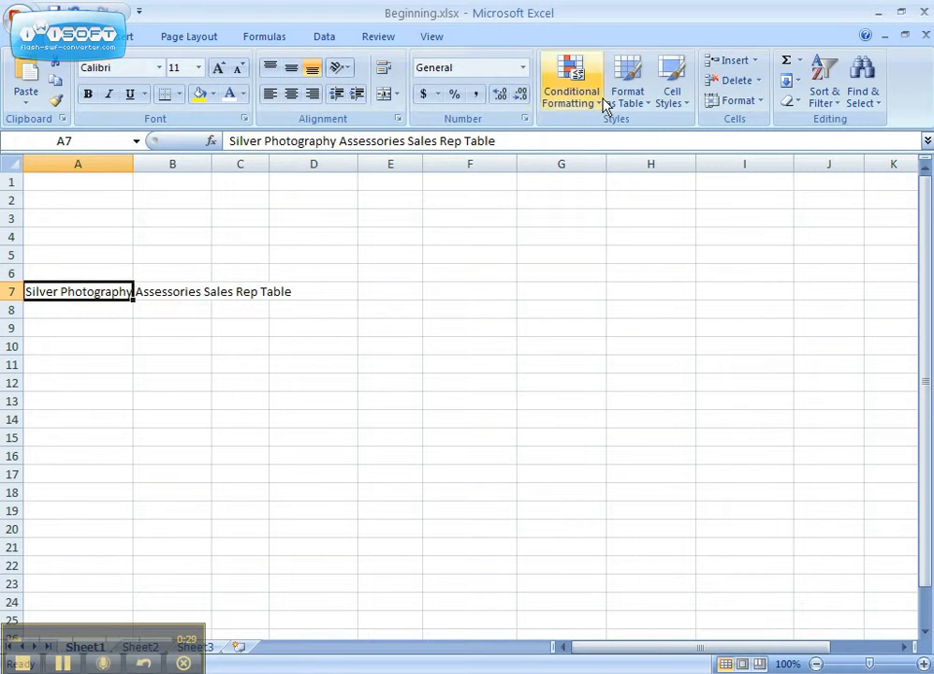
left_click(673, 101)
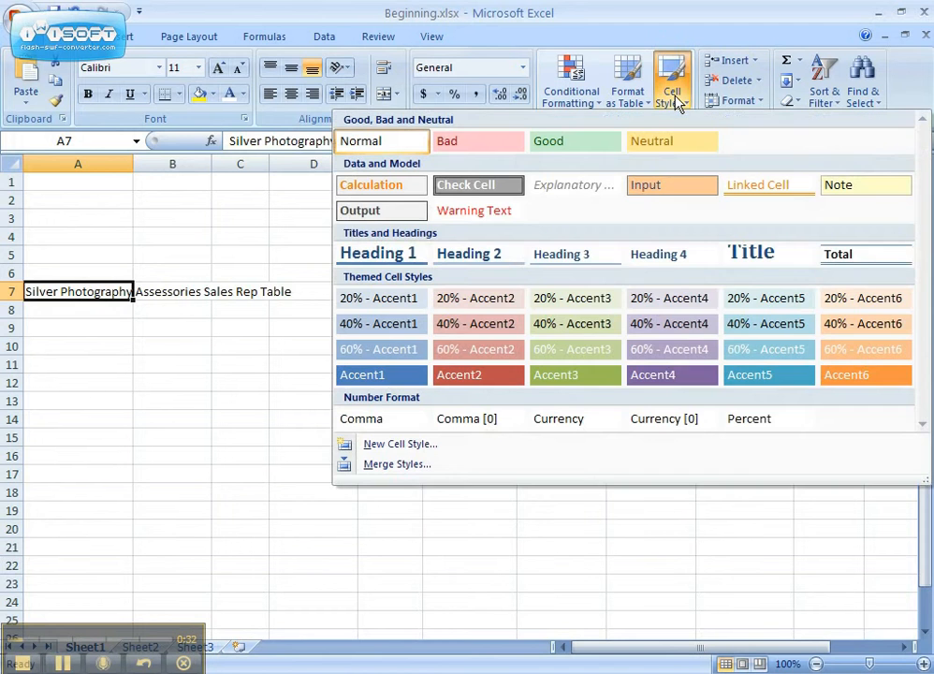
left_click(755, 262)
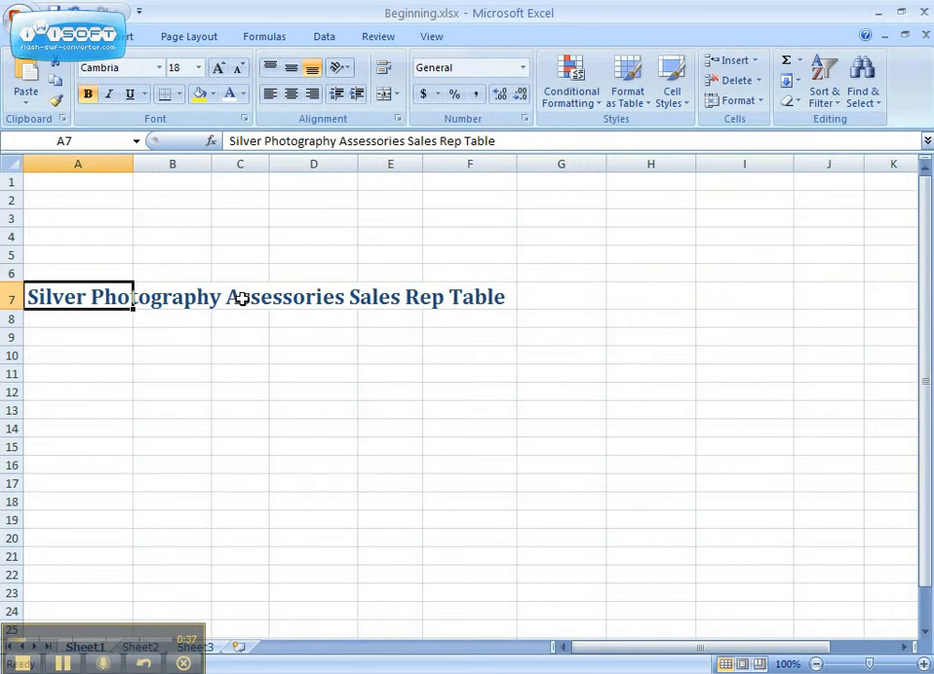
left_click(242, 96)
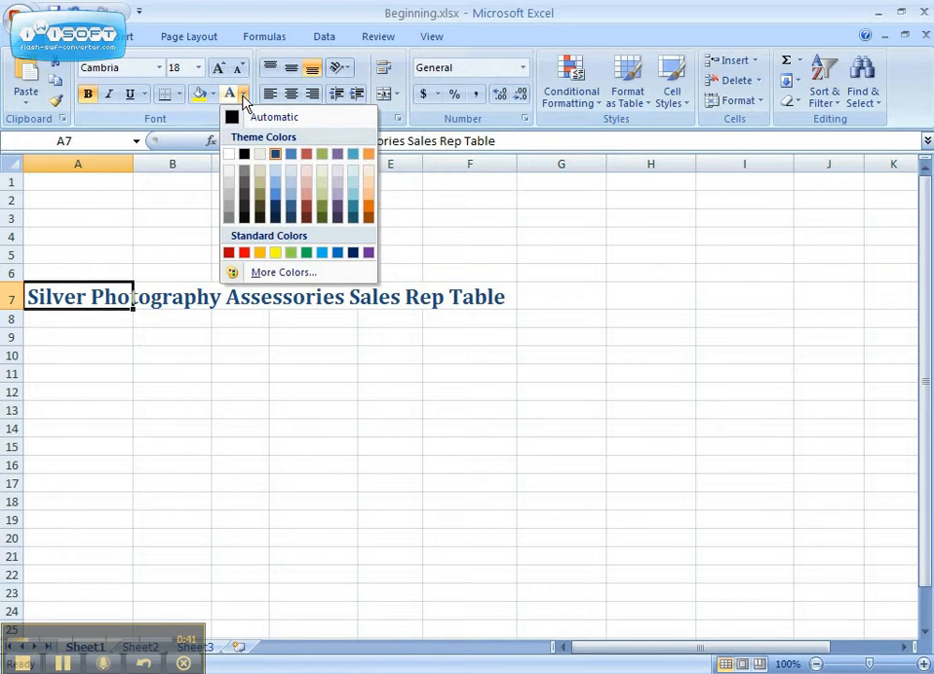
left_click(304, 153)
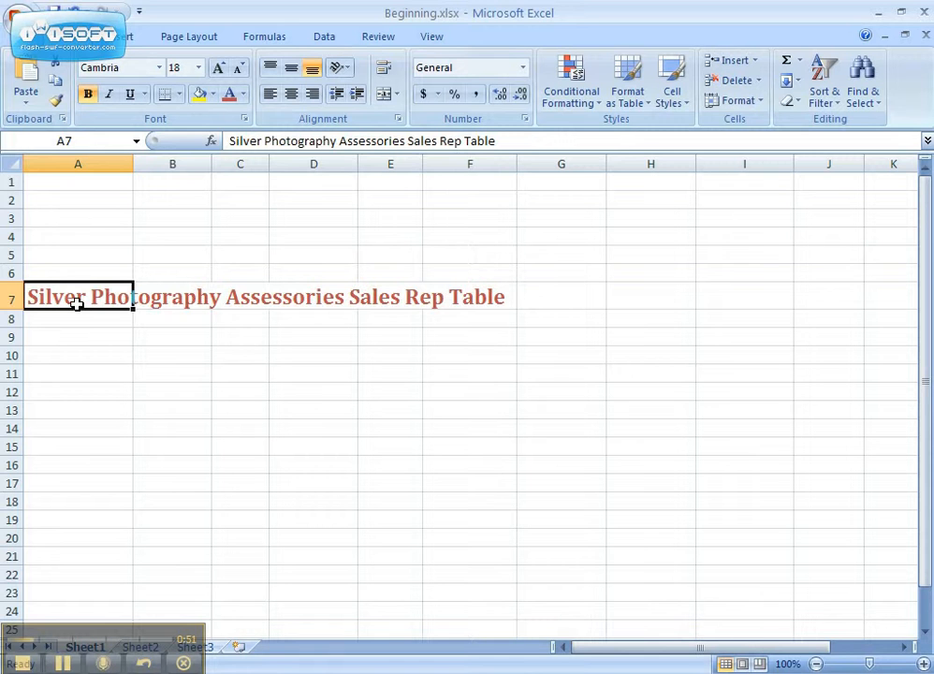
Center the title horizontally across A7:H7 using the Center Across Selection alignment, without merging the cells
left_click_drag(75, 303, 607, 299)
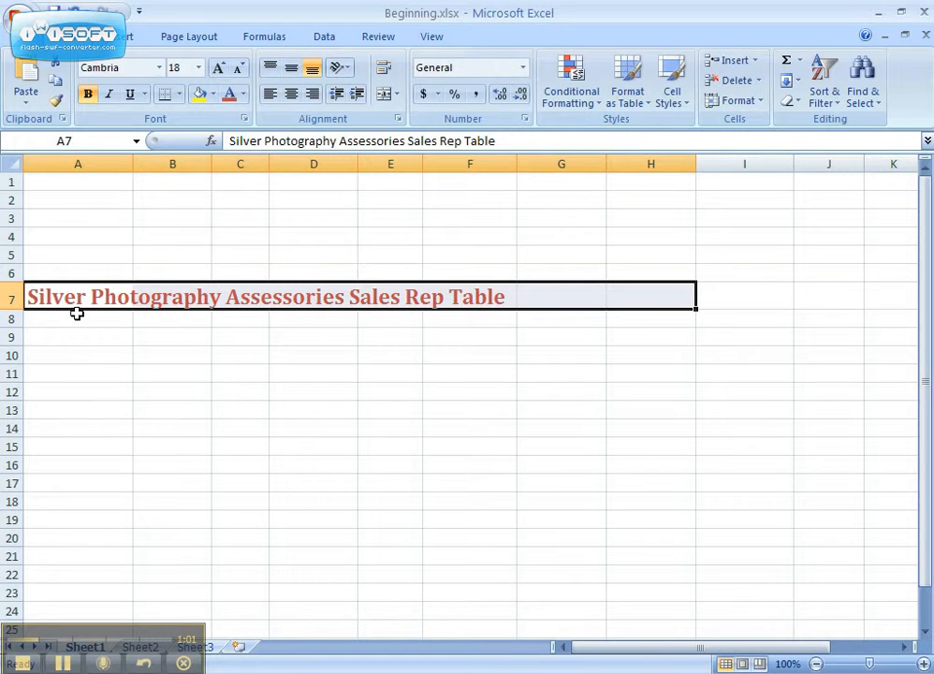
right_click(110, 298)
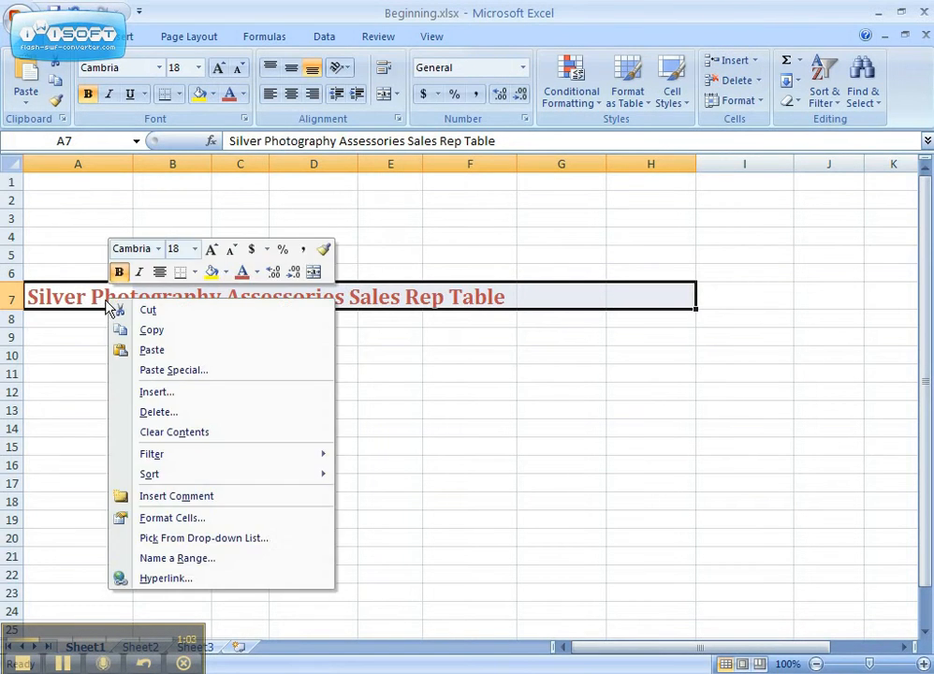
left_click(178, 517)
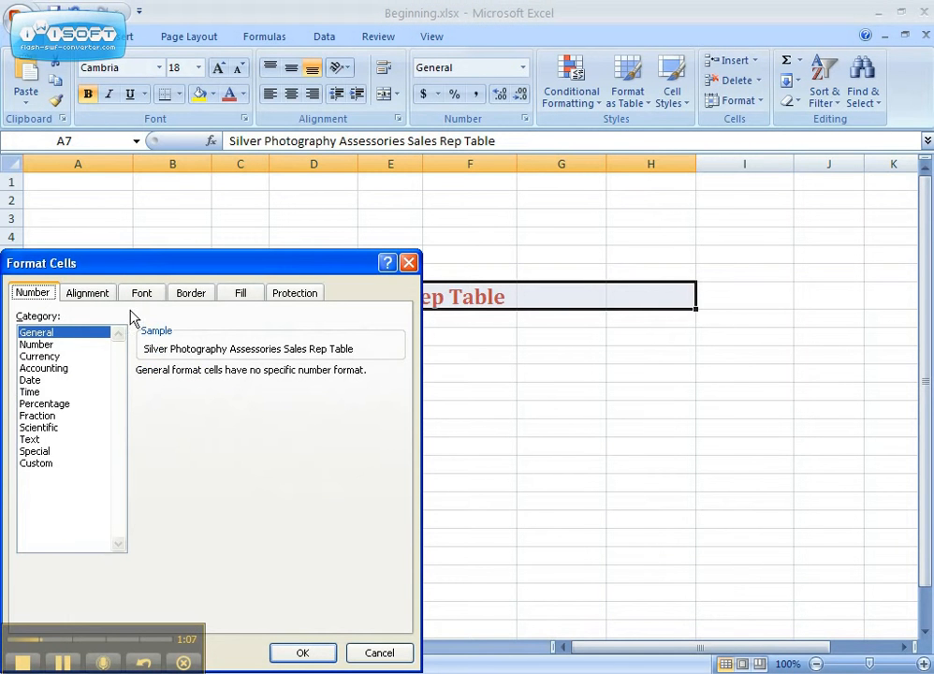
left_click(88, 292)
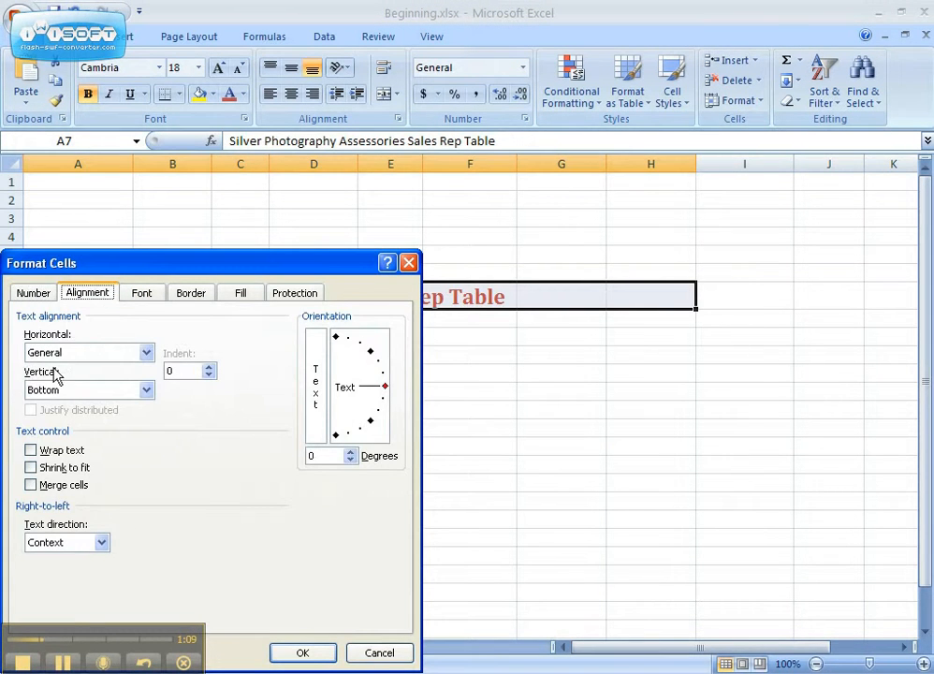
left_click(145, 352)
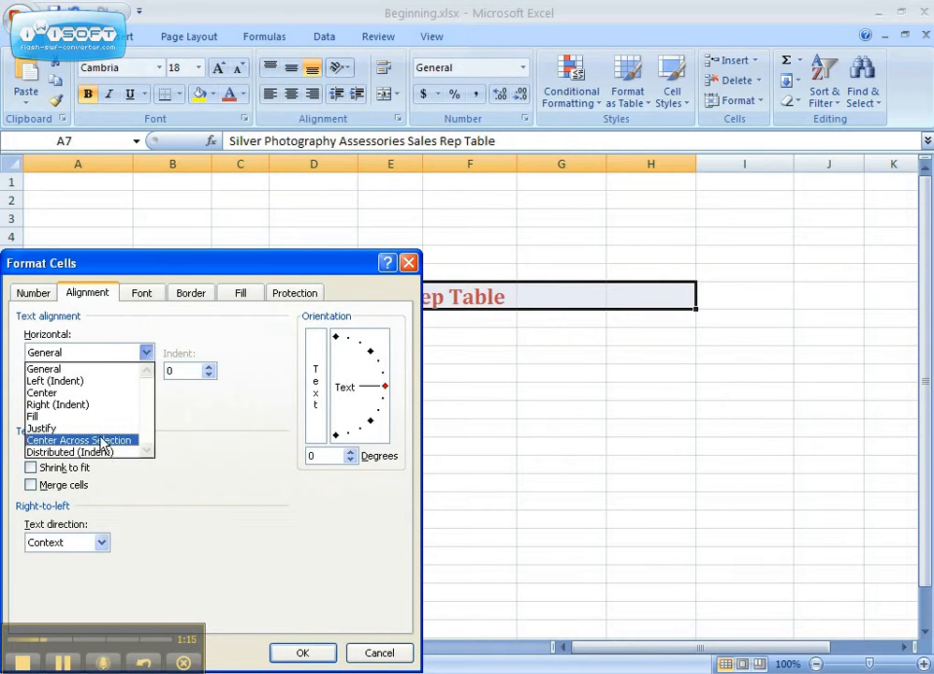
left_click(101, 441)
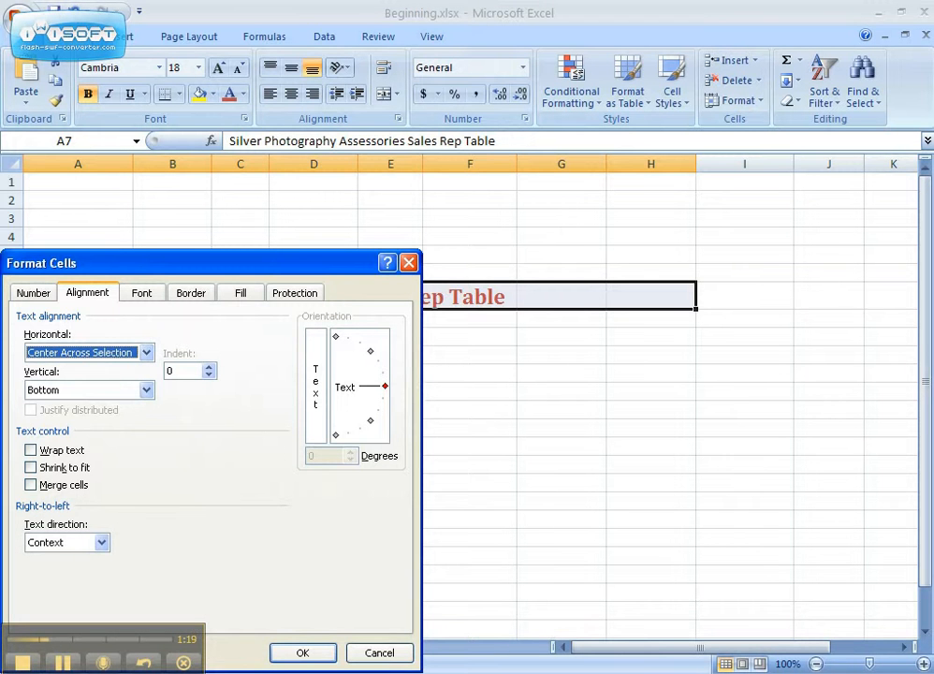
left_click(297, 653)
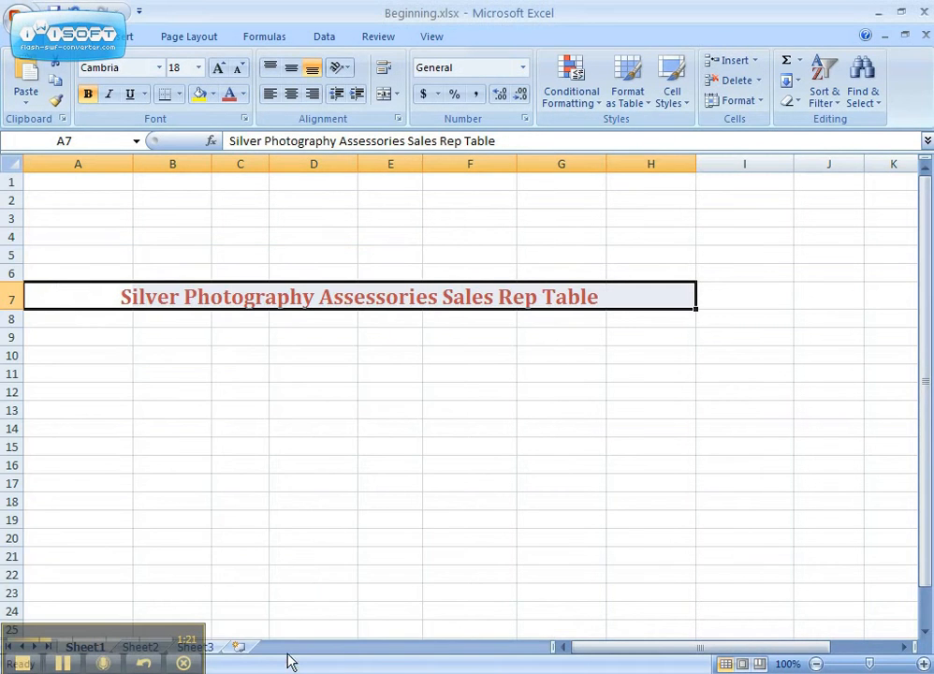
Inspect individual cells along row 7 to see which one holds the centered title text
left_click(562, 297)
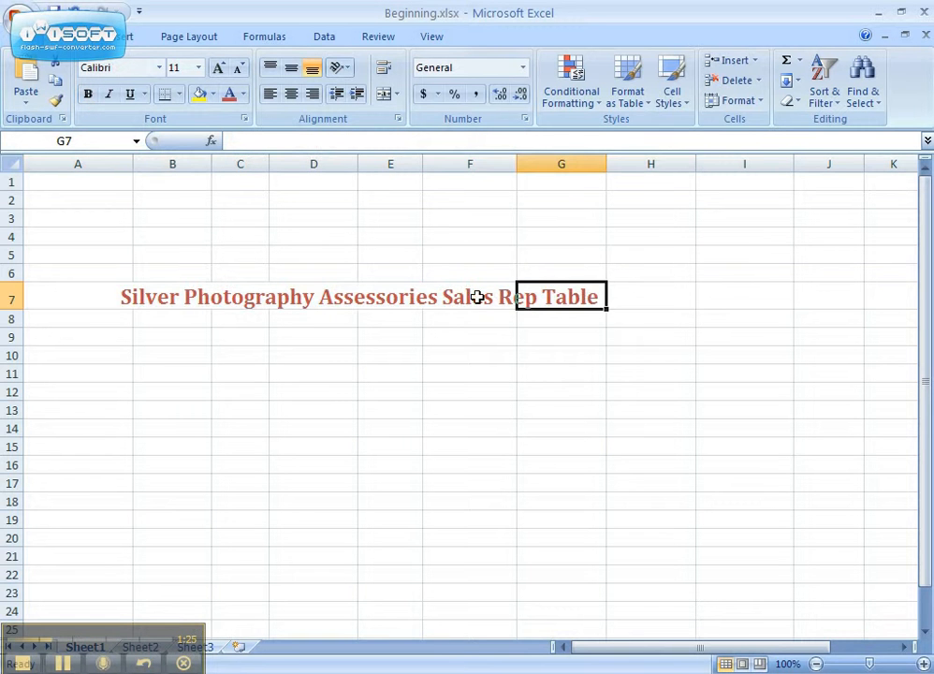
left_click(439, 297)
left_click(353, 297)
left_click(391, 296)
left_click(156, 297)
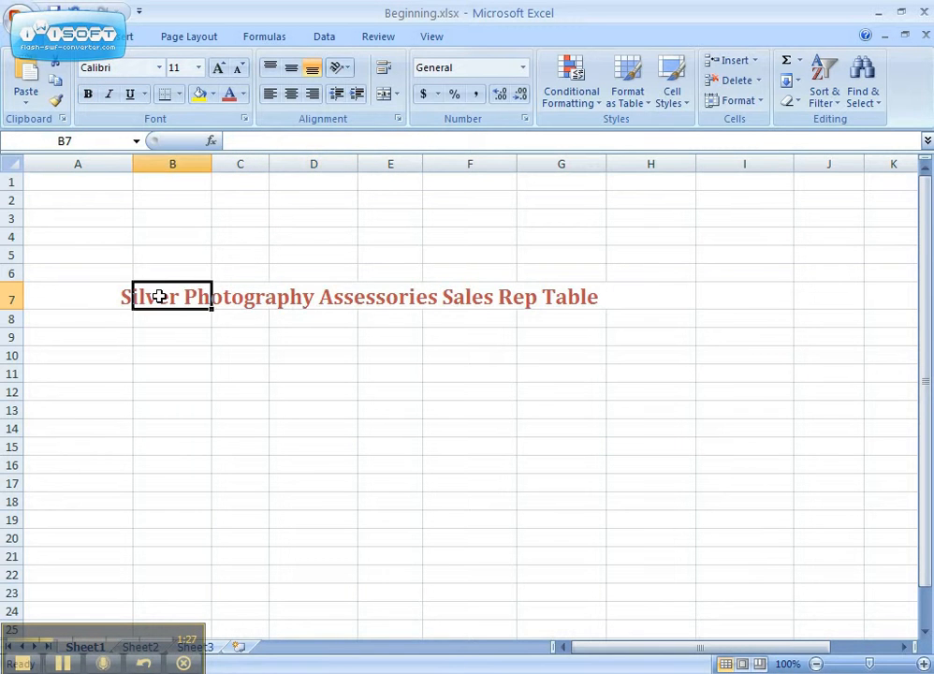
left_click(84, 294)
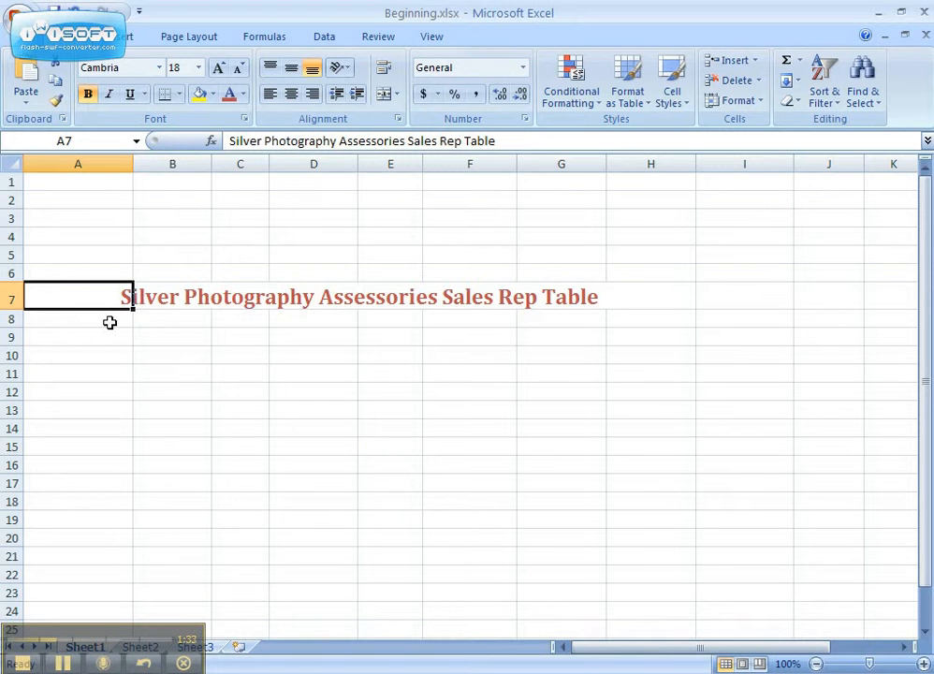
left_click(106, 328)
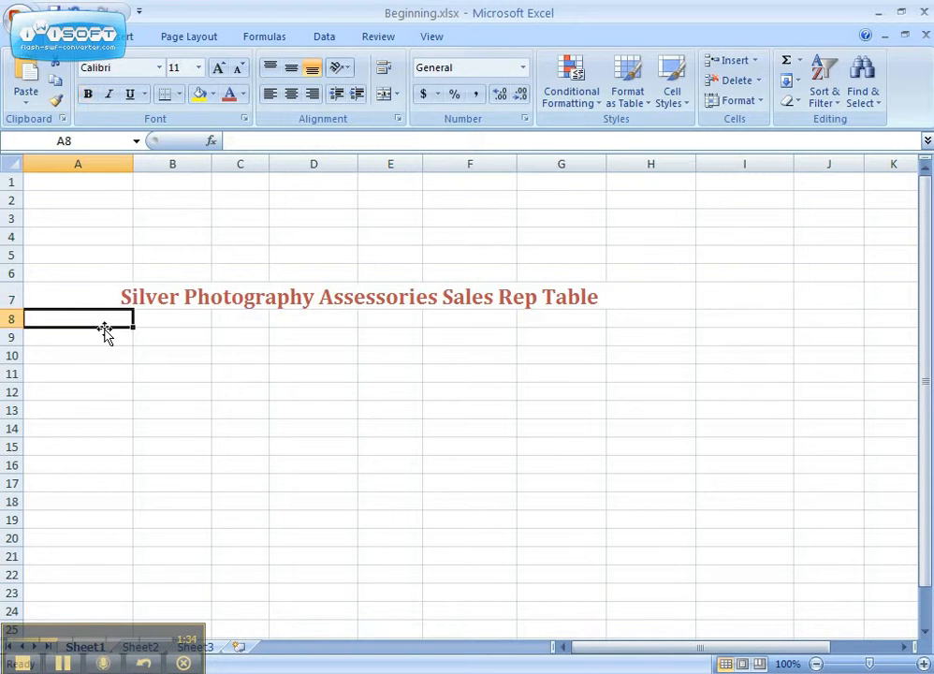
left_click(61, 662)
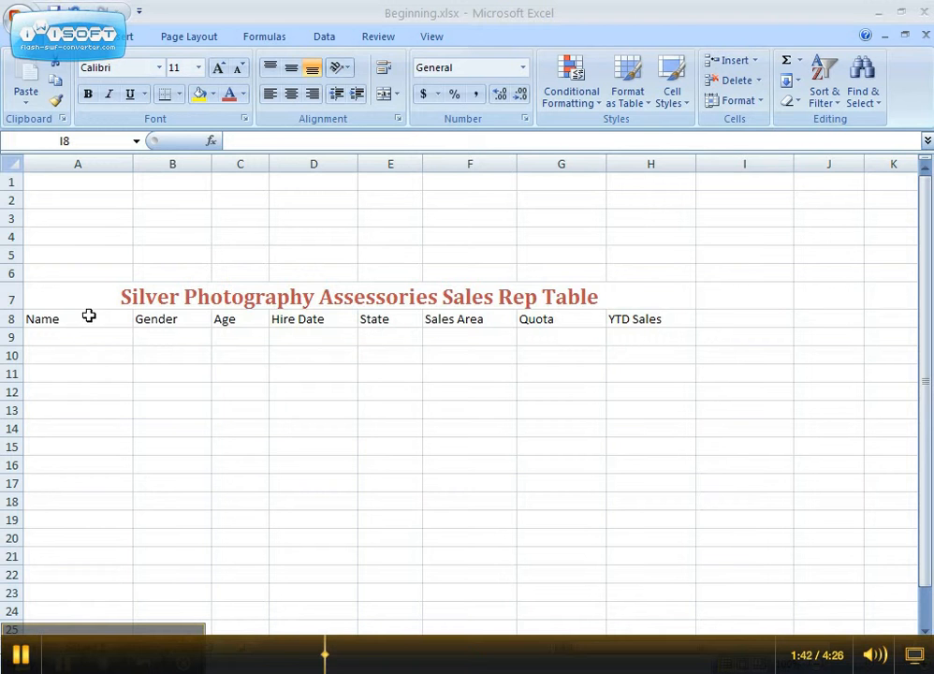
Apply the Heading 3 cell style to the column headings in A8:H8
left_click_drag(69, 320, 650, 321)
left_click(681, 109)
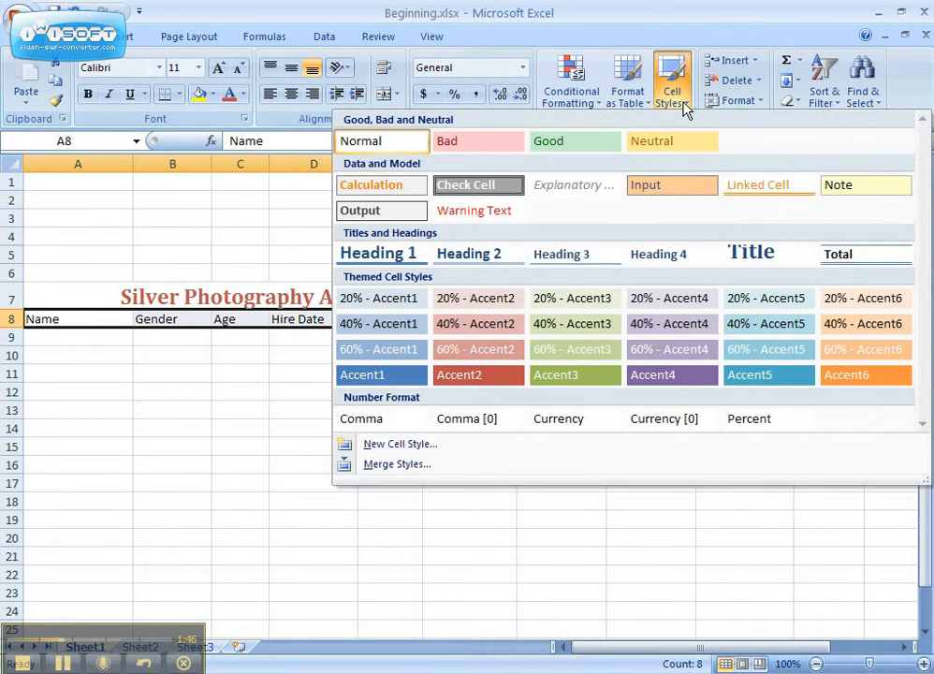
left_click(561, 256)
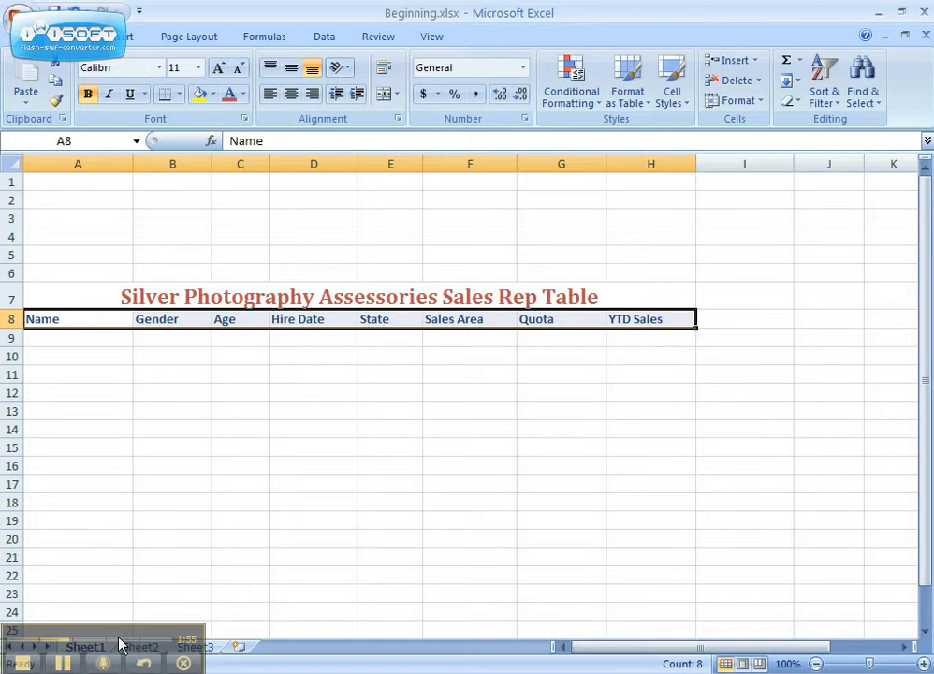
Restore the window to a smaller size so the sheet tabs are accessible, and rename Sheet1 as Sales Rep Table
double_click(599, 17)
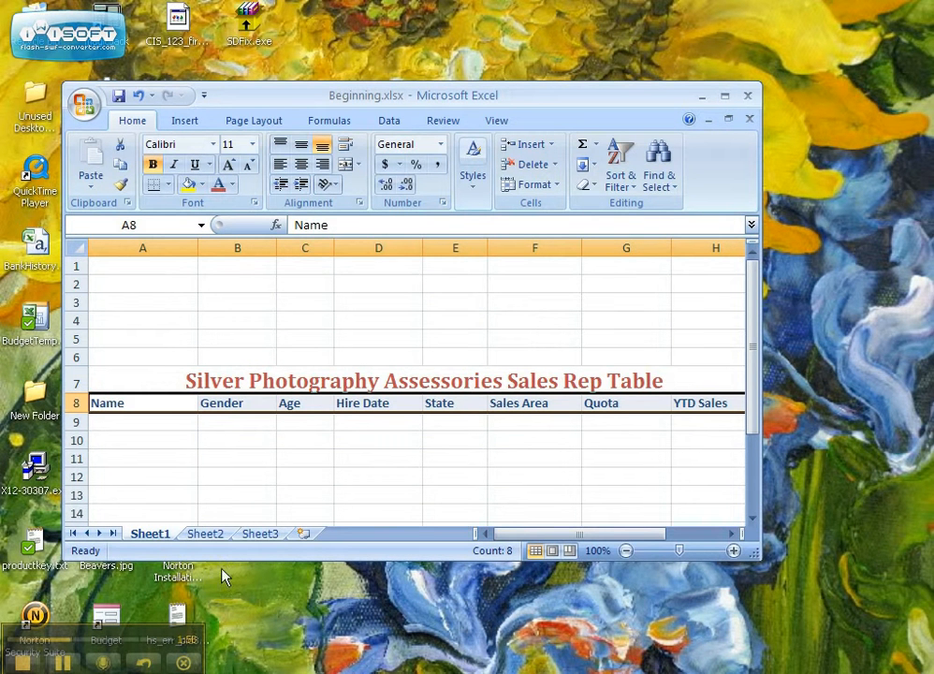
right_click(145, 535)
key("r")
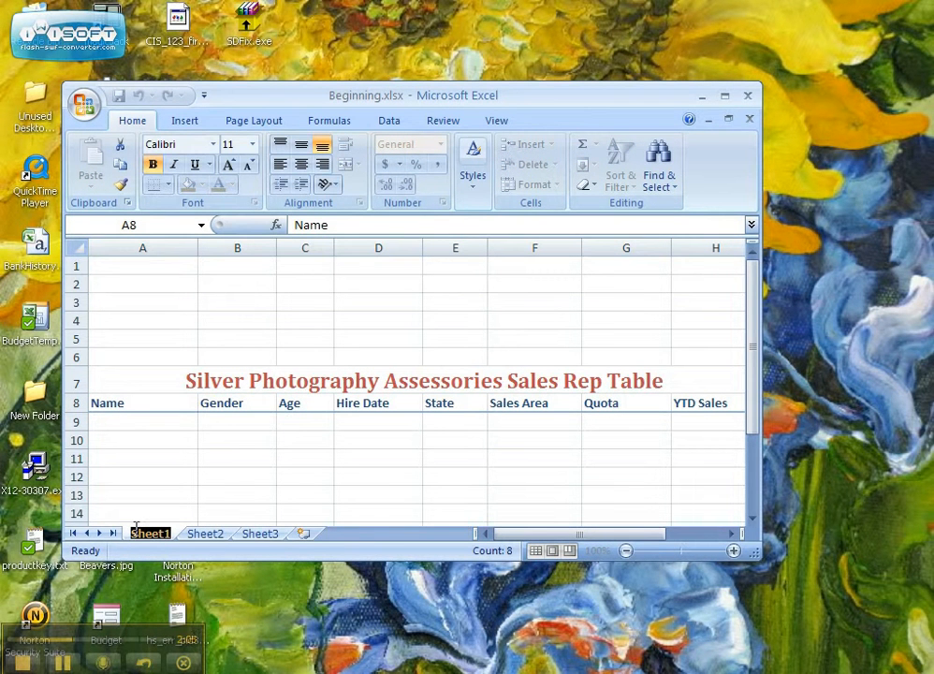
type("sales a")
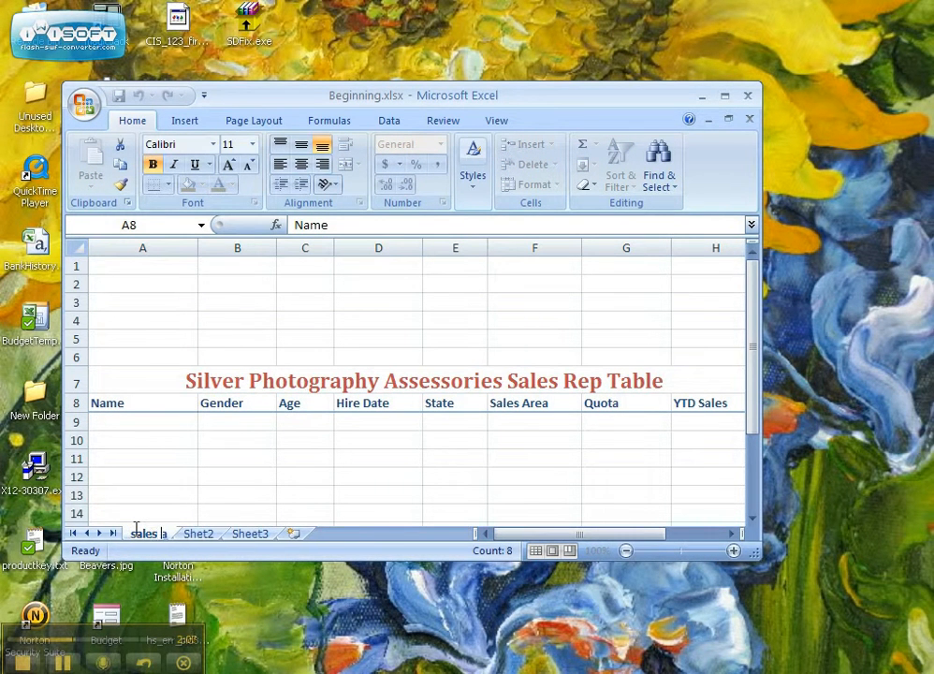
type("Rep ")
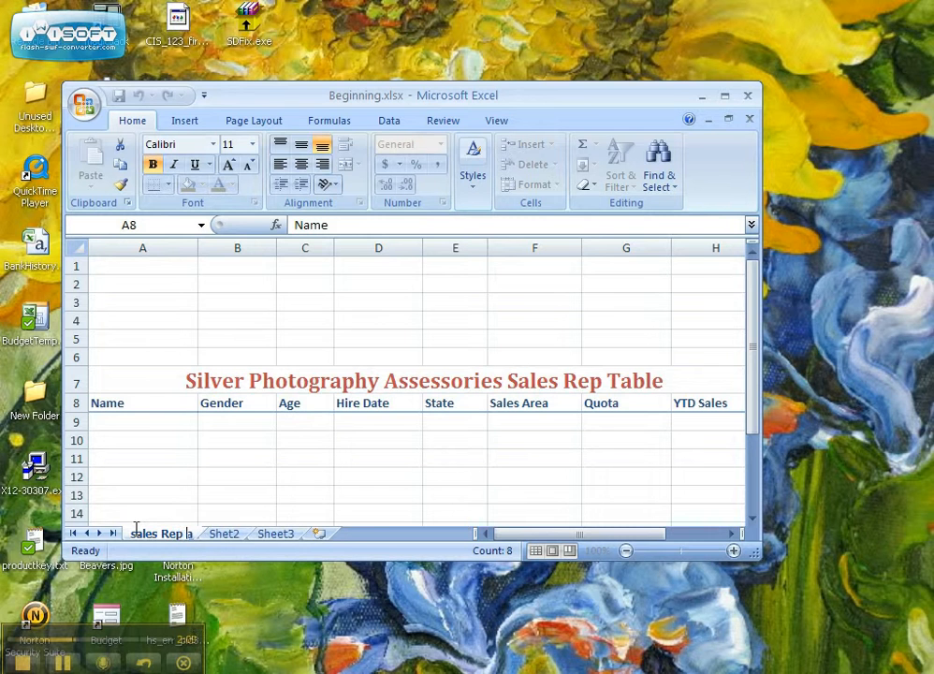
type("Tablea")
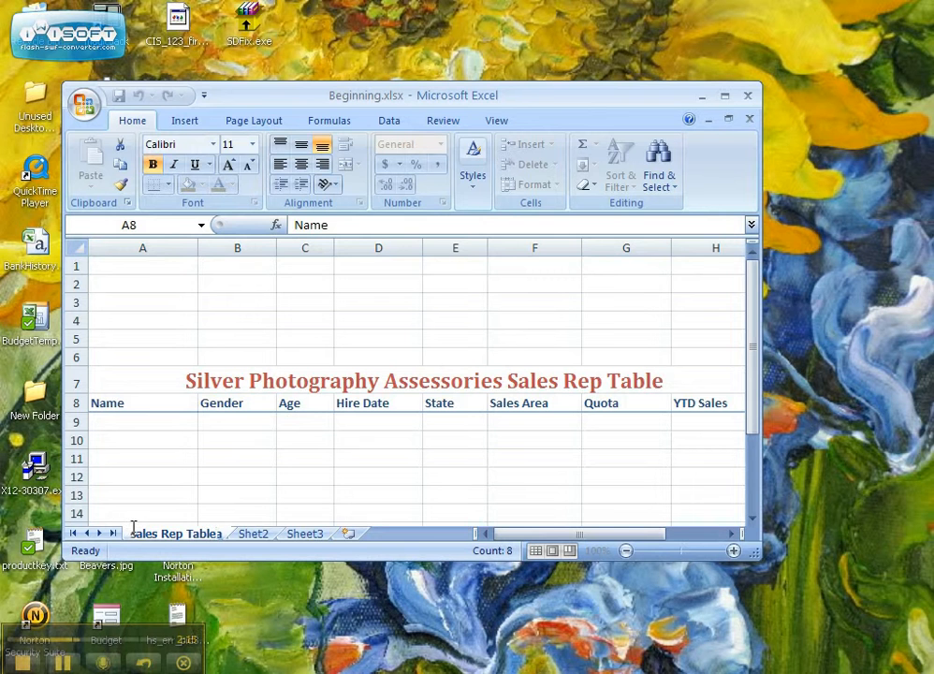
key("Delete")
key("Return")
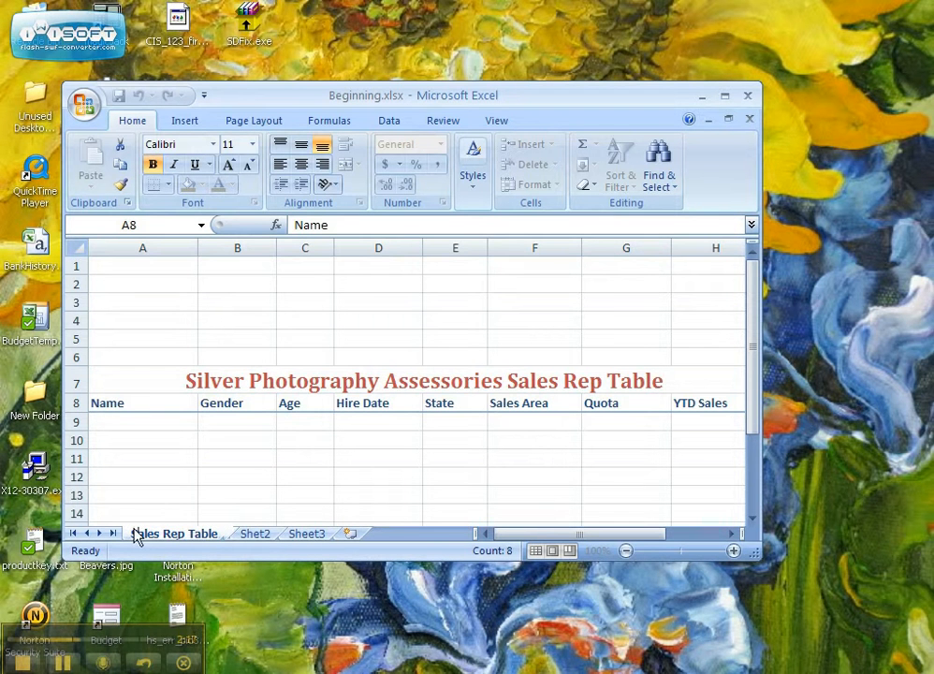
key("Return")
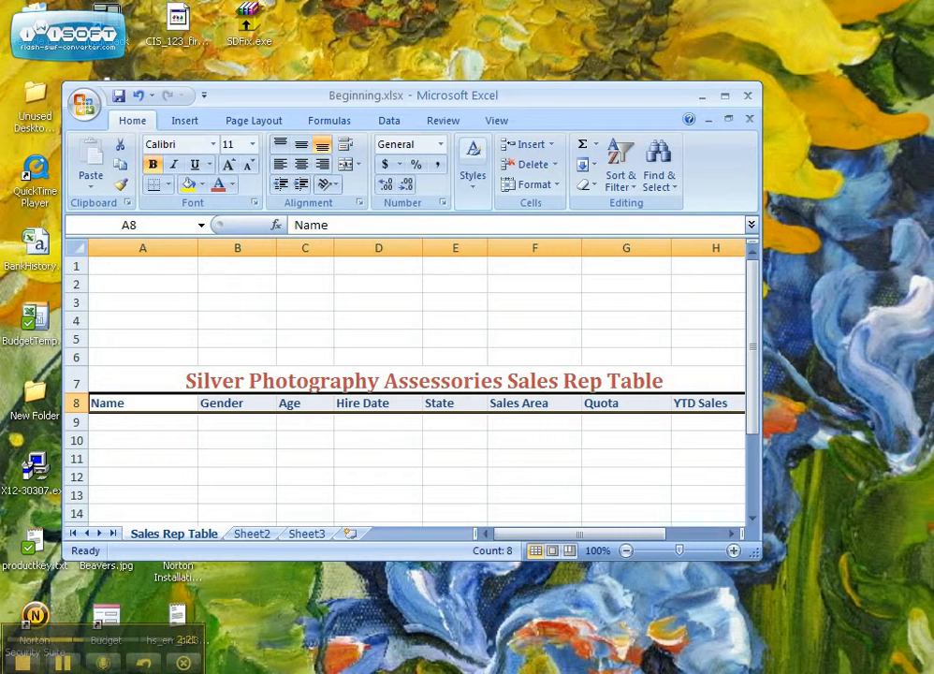
Set the tab color of the Sales Rep Table sheet to the red theme color
right_click(206, 534)
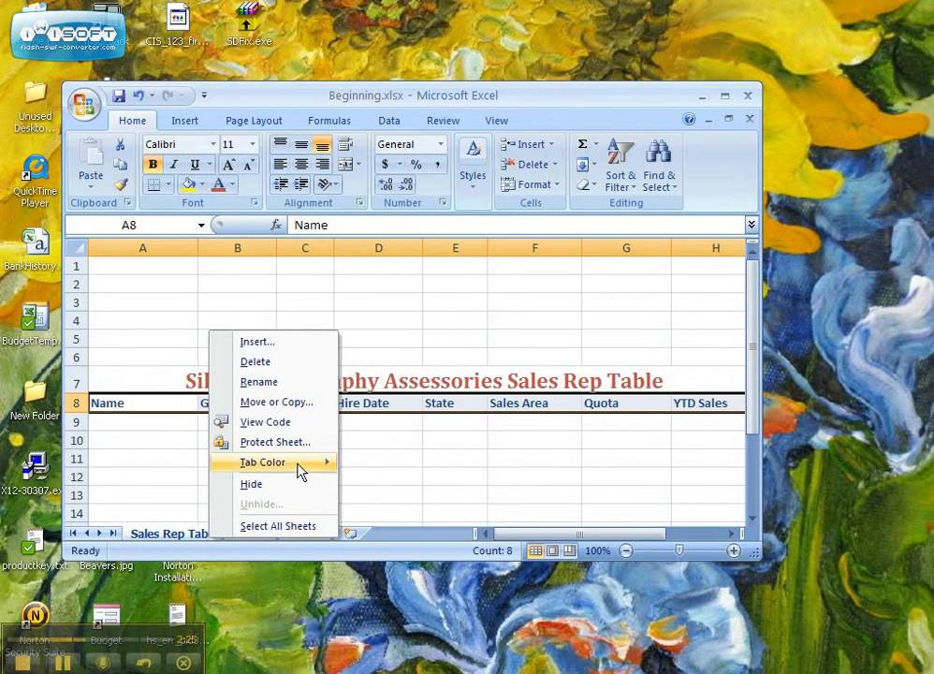
mouse_move(301, 470)
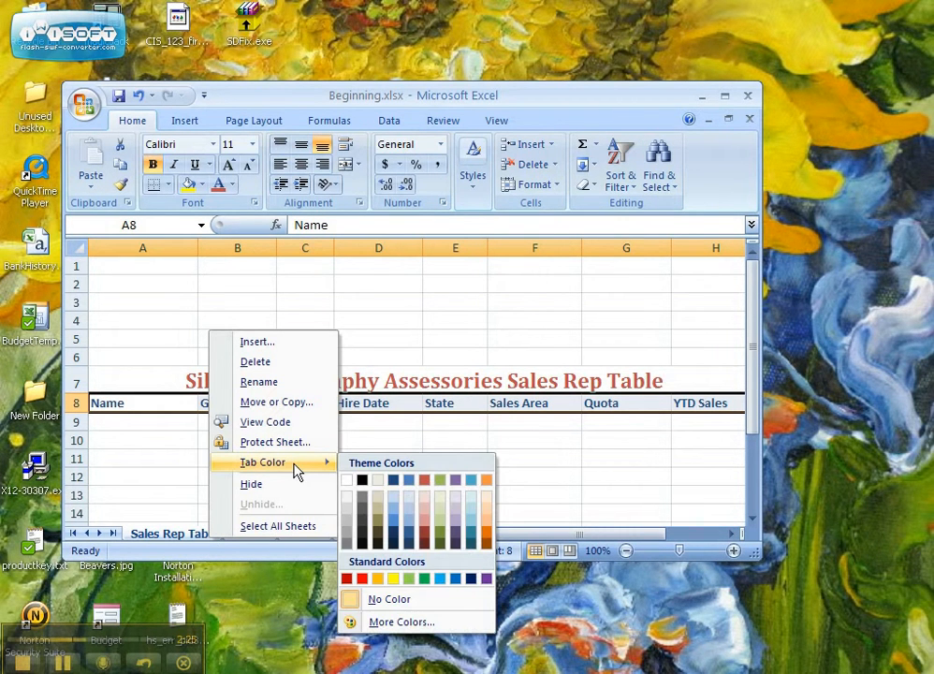
left_click(423, 480)
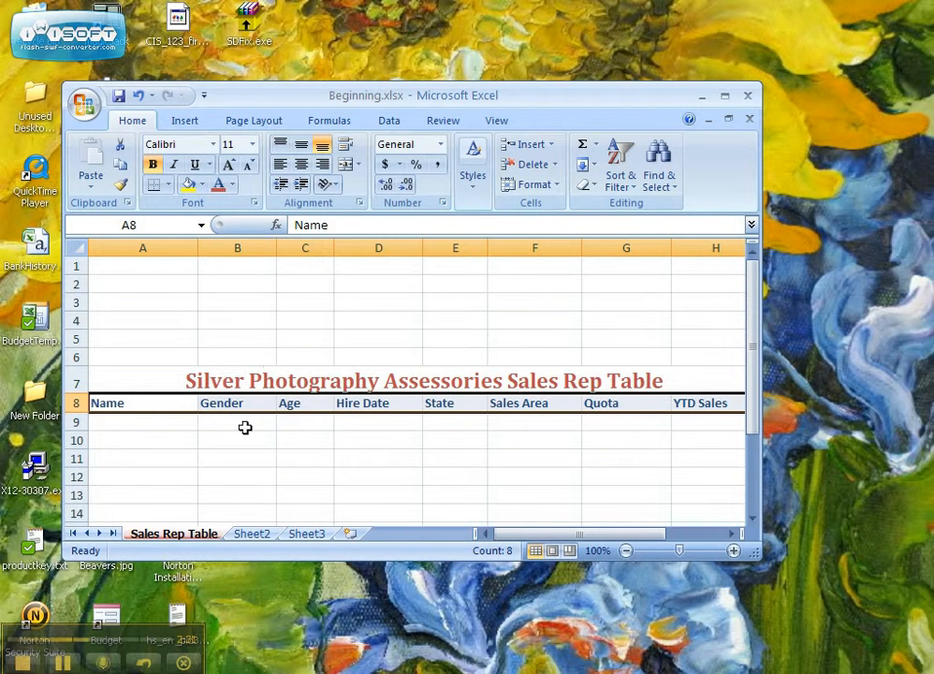
Group Sheet2 and Sheet3 and delete both sheets from the workbook
left_click(258, 540)
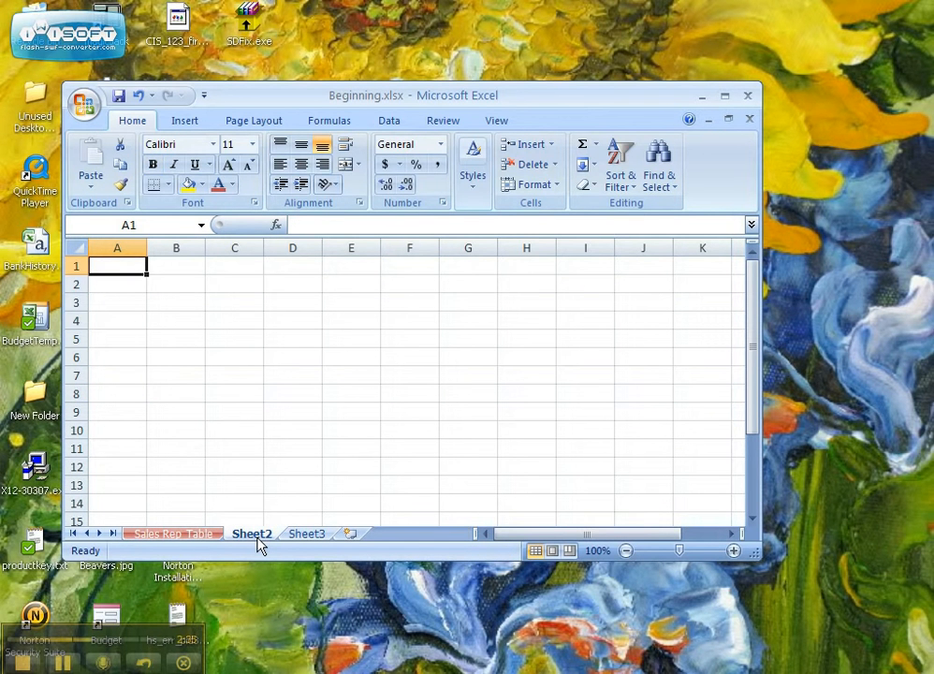
left_click(306, 534, "shift")
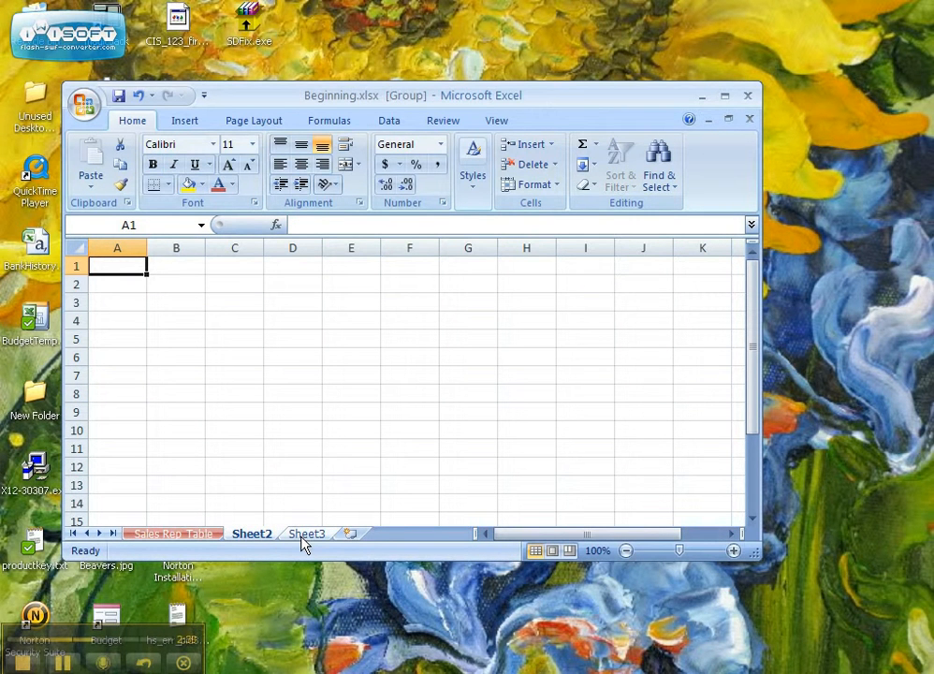
right_click(302, 538)
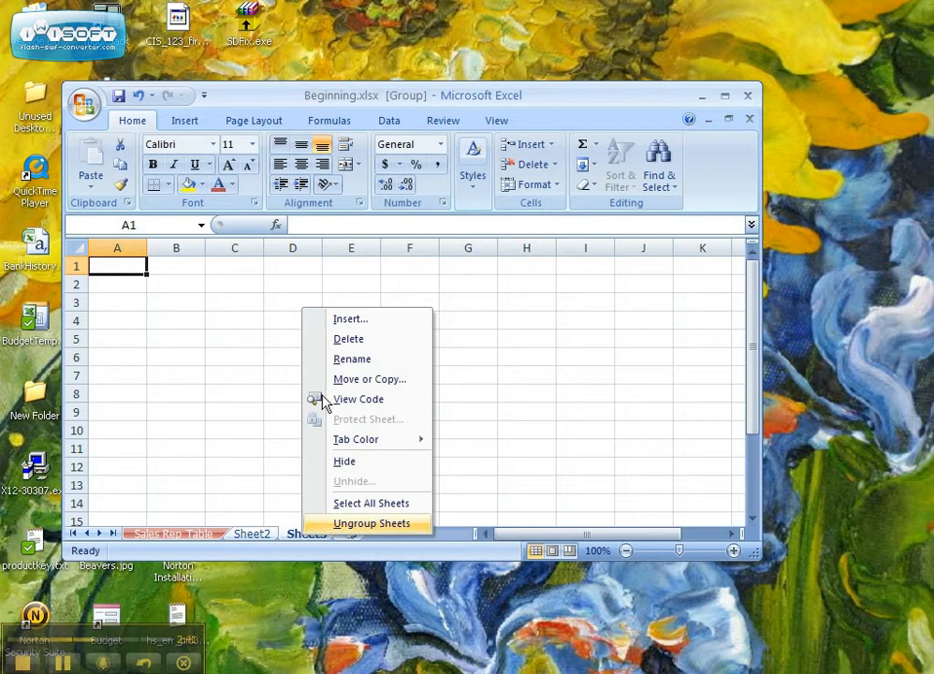
left_click(358, 339)
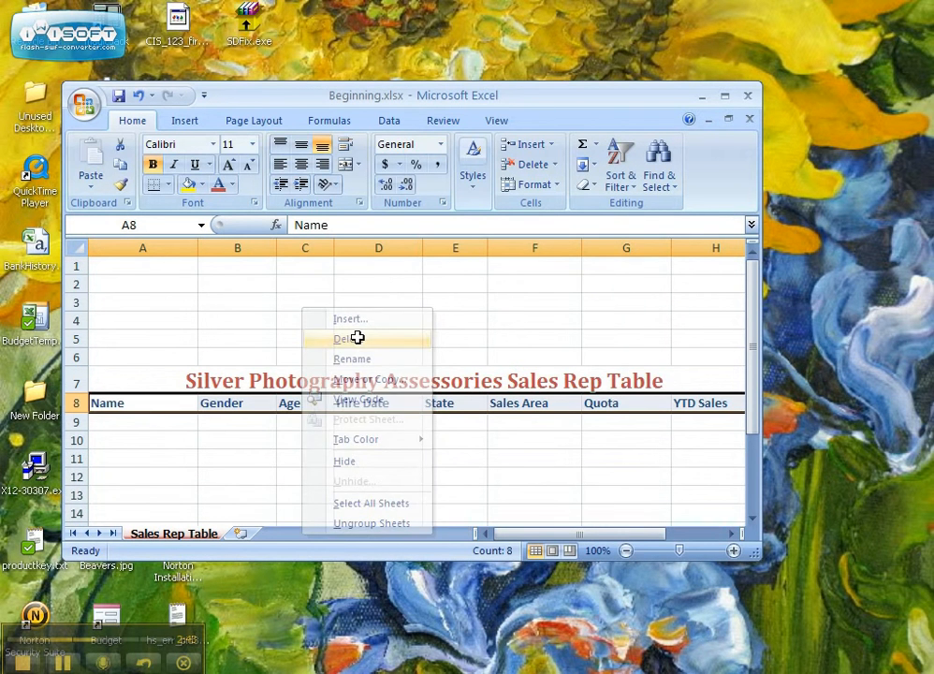
Maximize the workbook window, then display the workbook's document properties and close them again
double_click(391, 98)
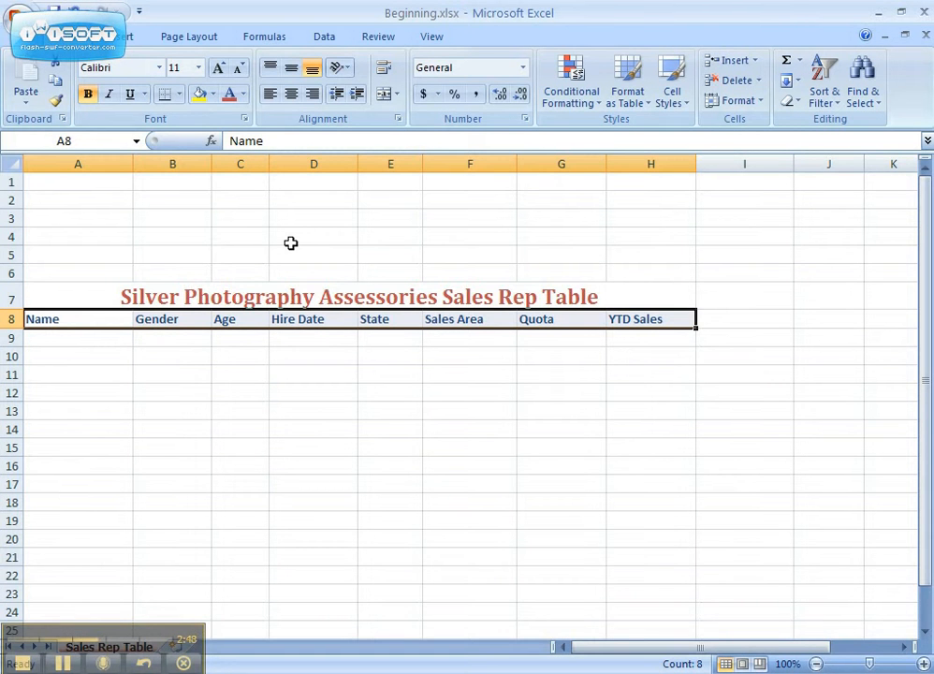
left_click(19, 19)
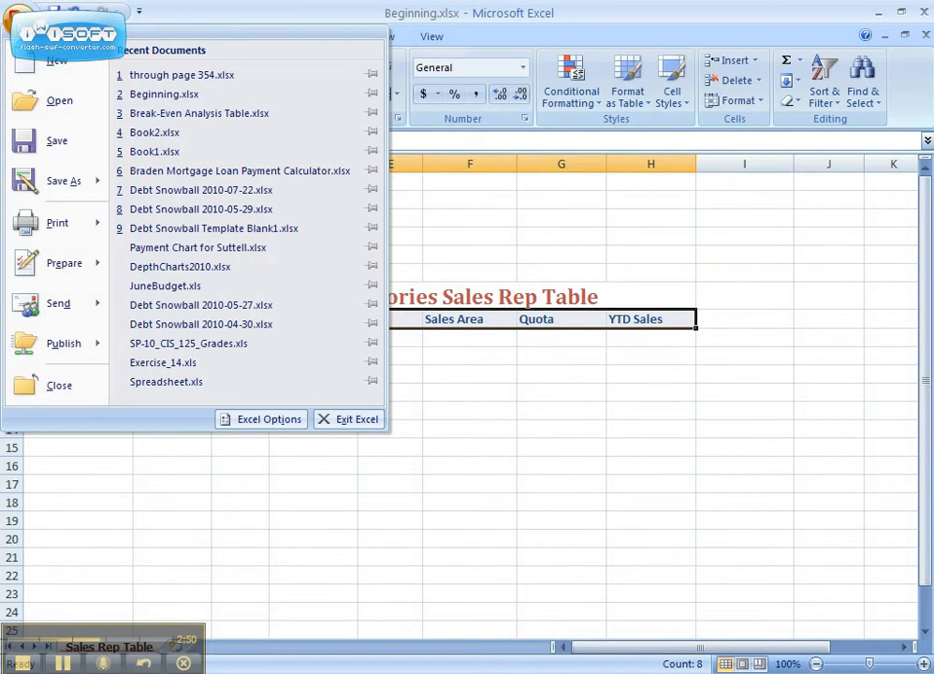
mouse_move(25, 201)
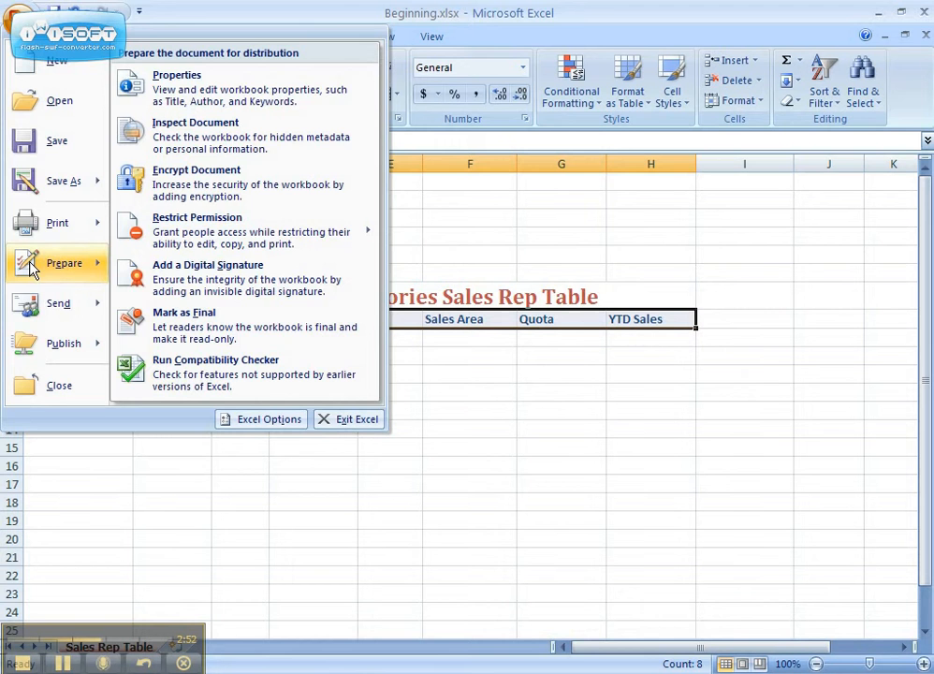
left_click(228, 82)
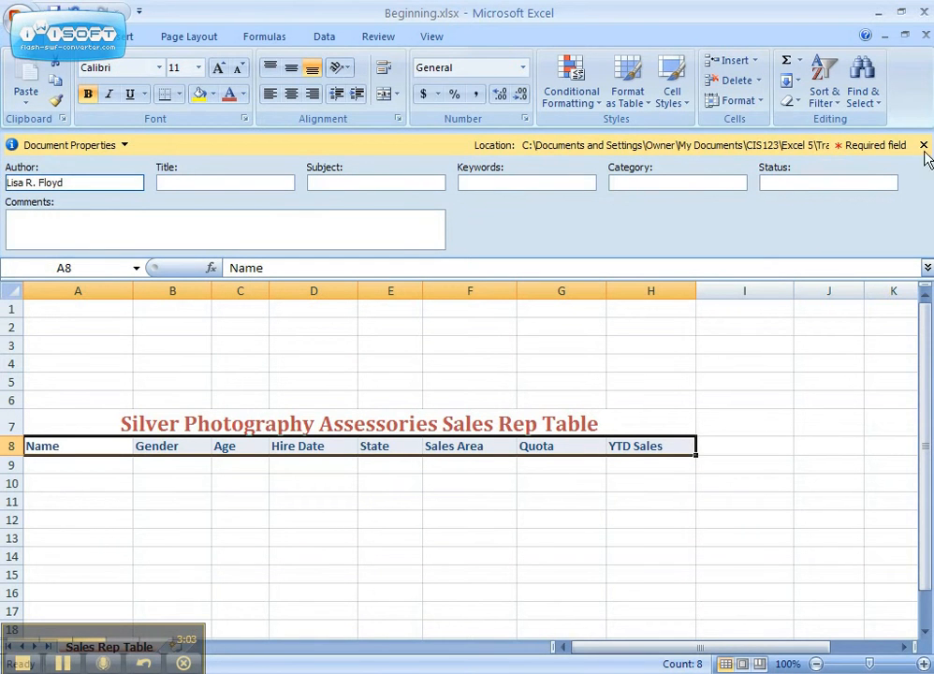
left_click(922, 145)
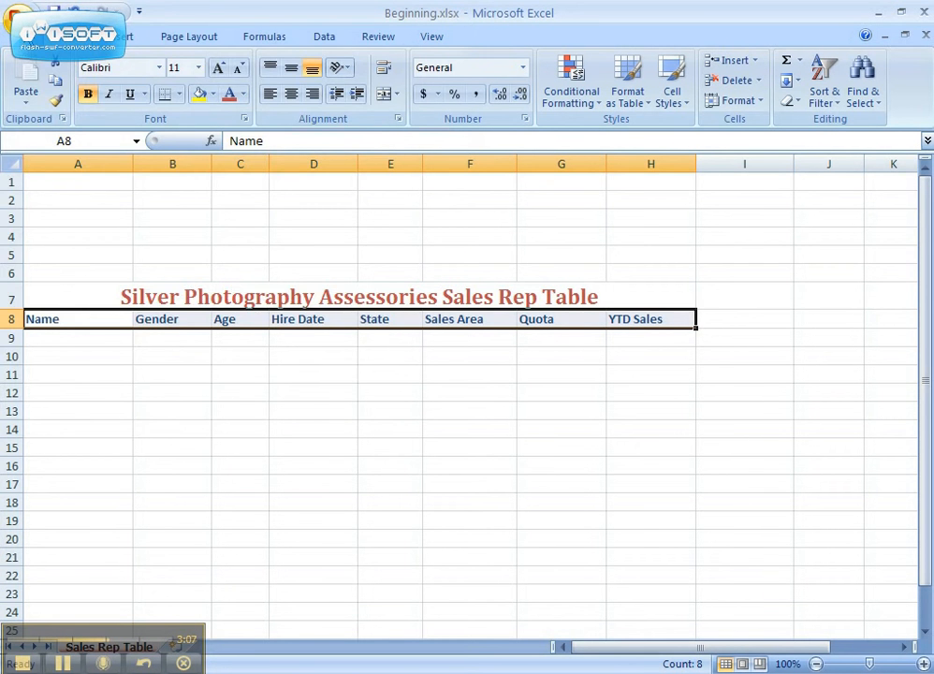
Start saving the workbook under a new name and choose the Excel 5 folder inside CIS123 in My Documents as the location
left_click(19, 19)
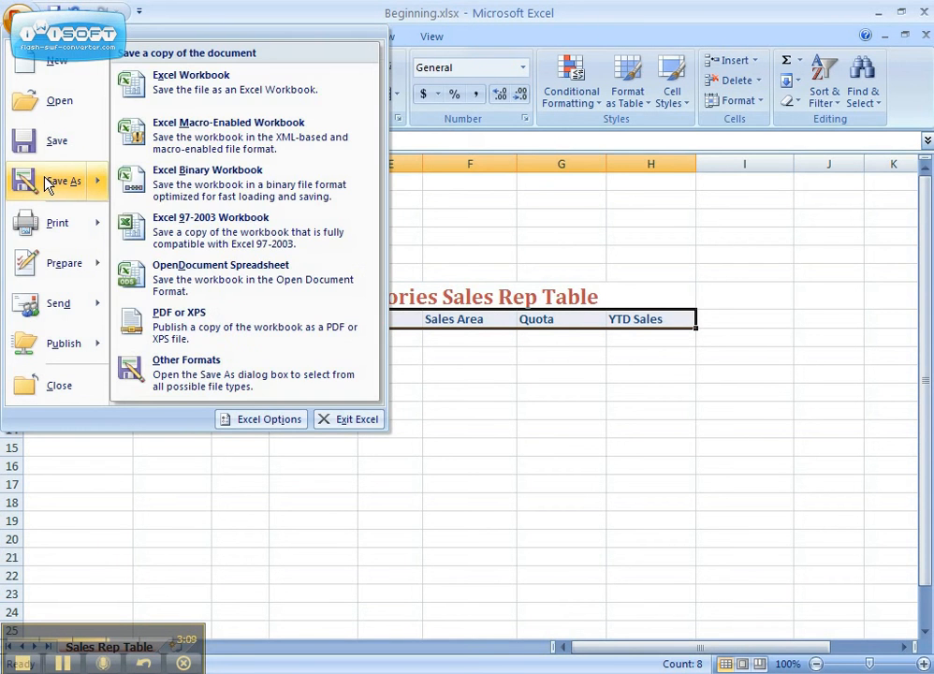
left_click(46, 184)
left_click(723, 145)
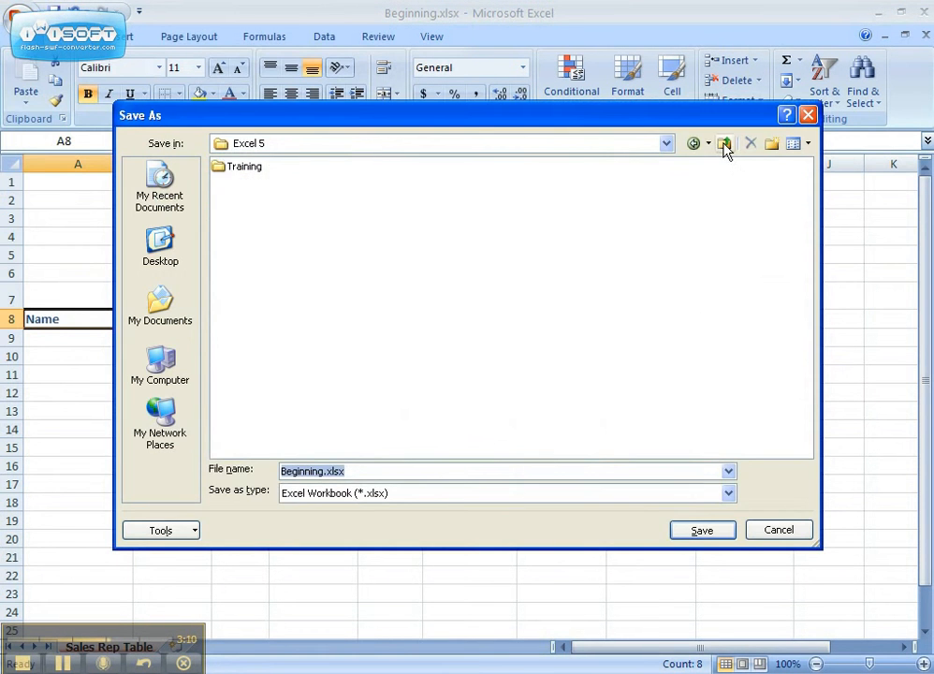
double_click(725, 145)
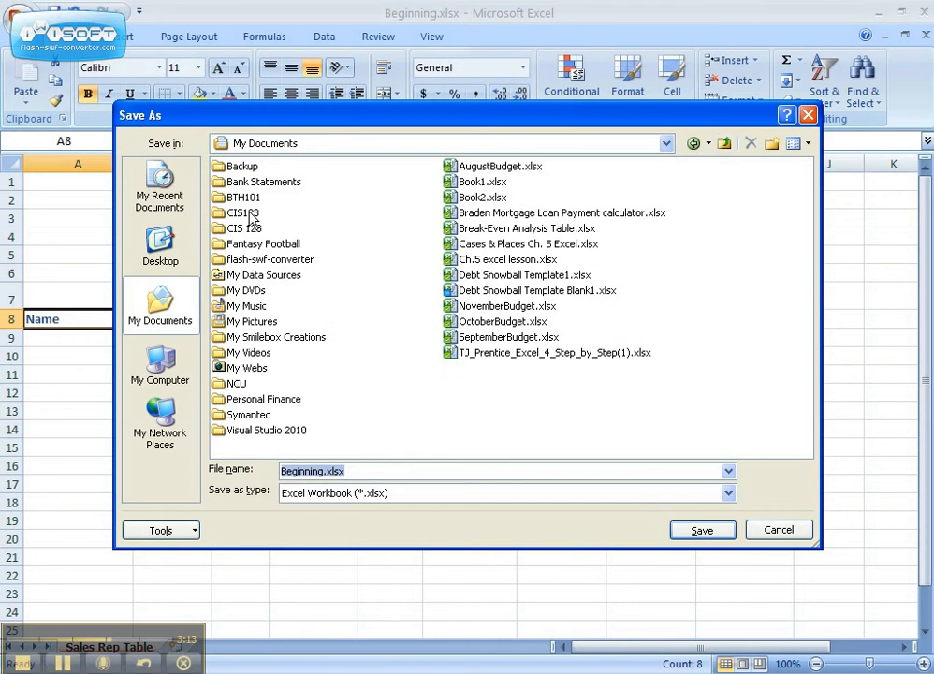
double_click(245, 94)
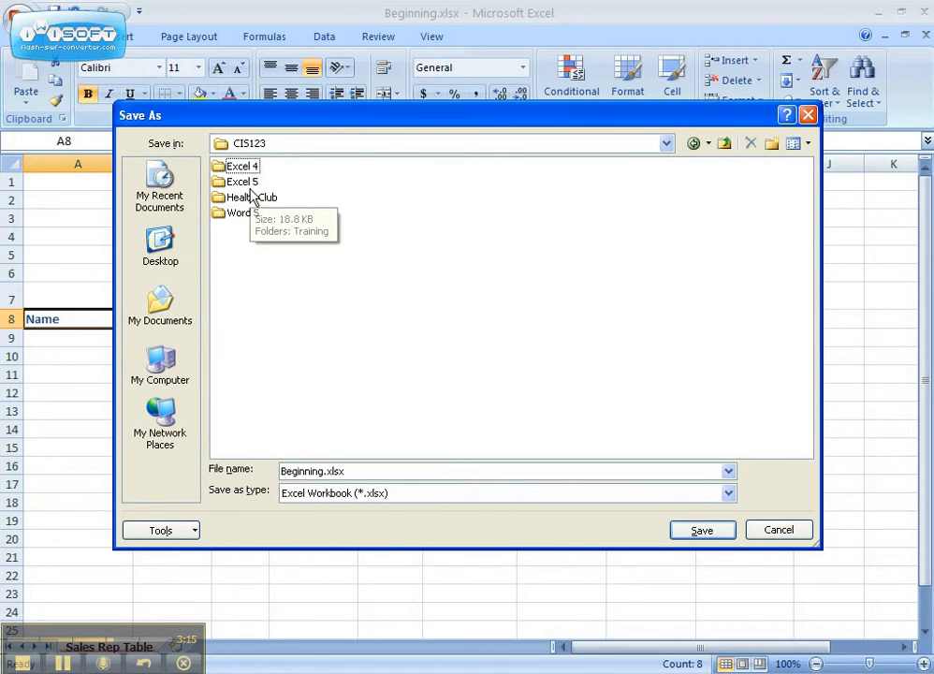
double_click(250, 189)
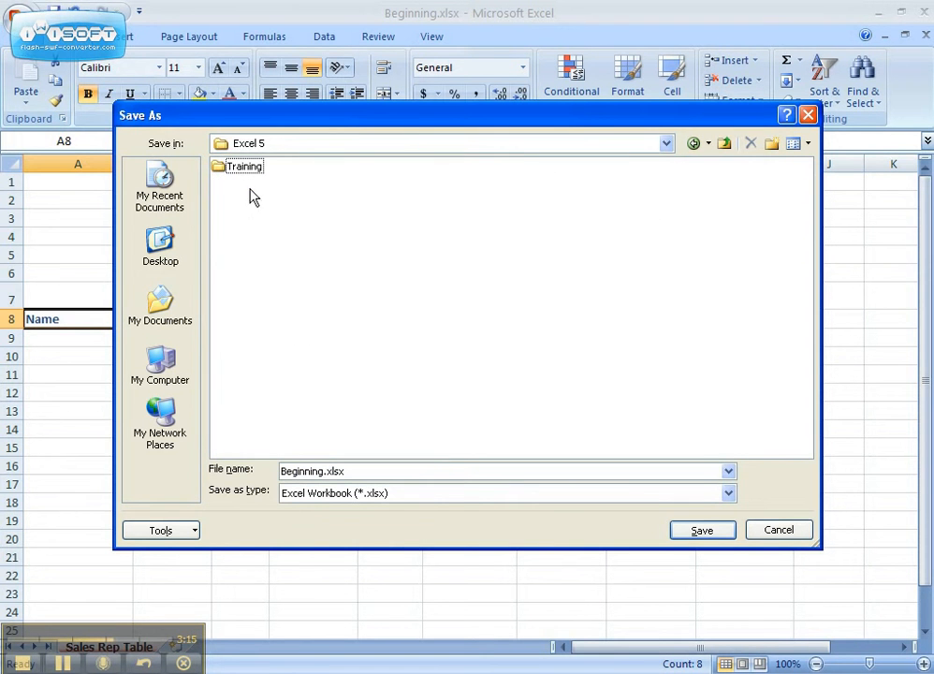
Replace the file name with Sales Rep Table.xlsx and save the workbook
left_click(318, 473)
left_click_drag(316, 472, 221, 477)
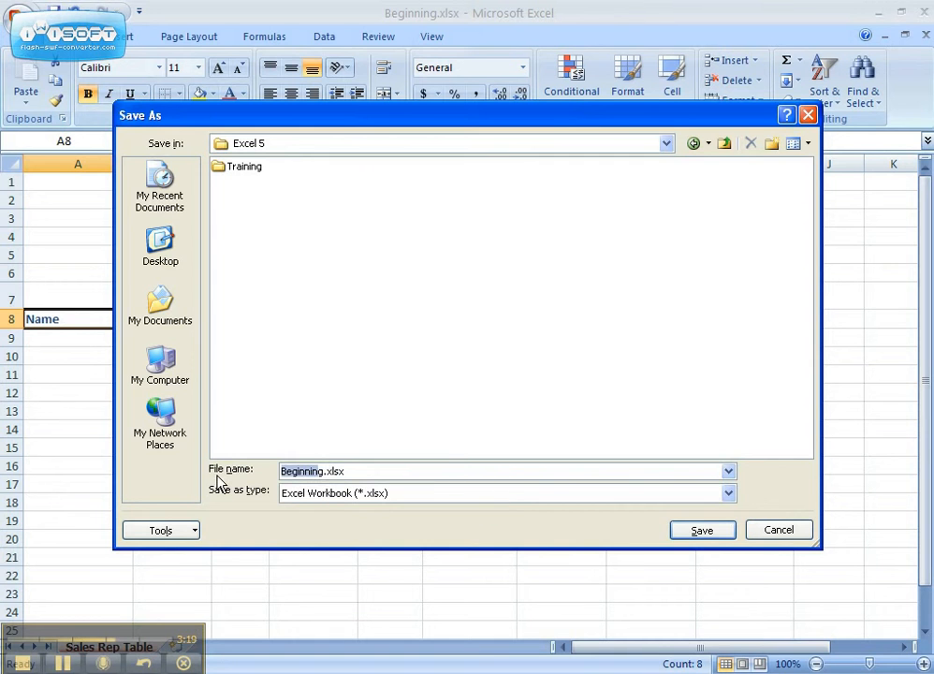
key("BackSpace")
key("Delete")
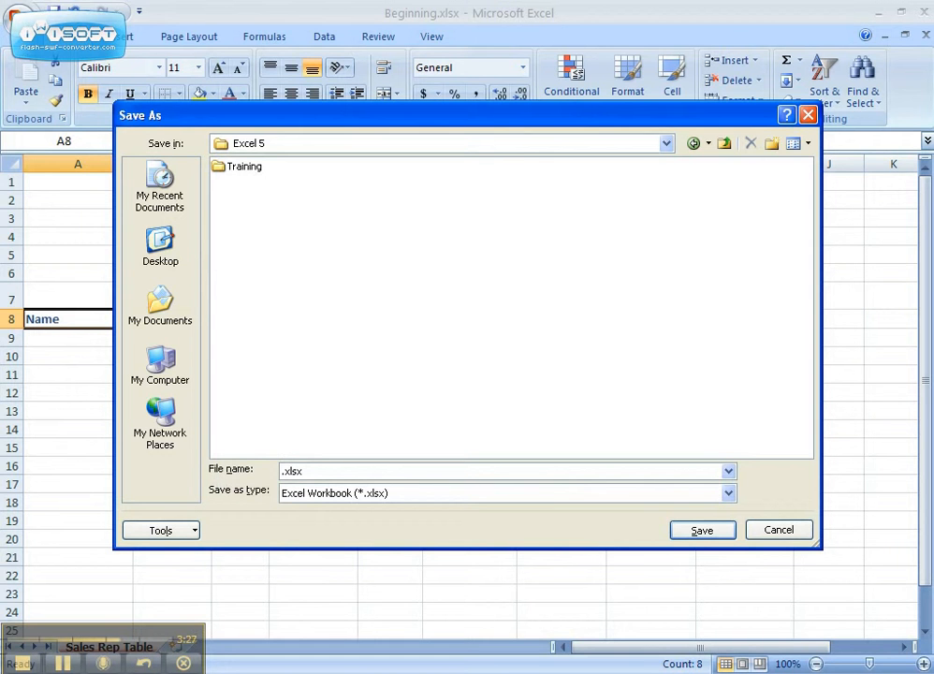
type("Sales Rep Tabl")
type("e")
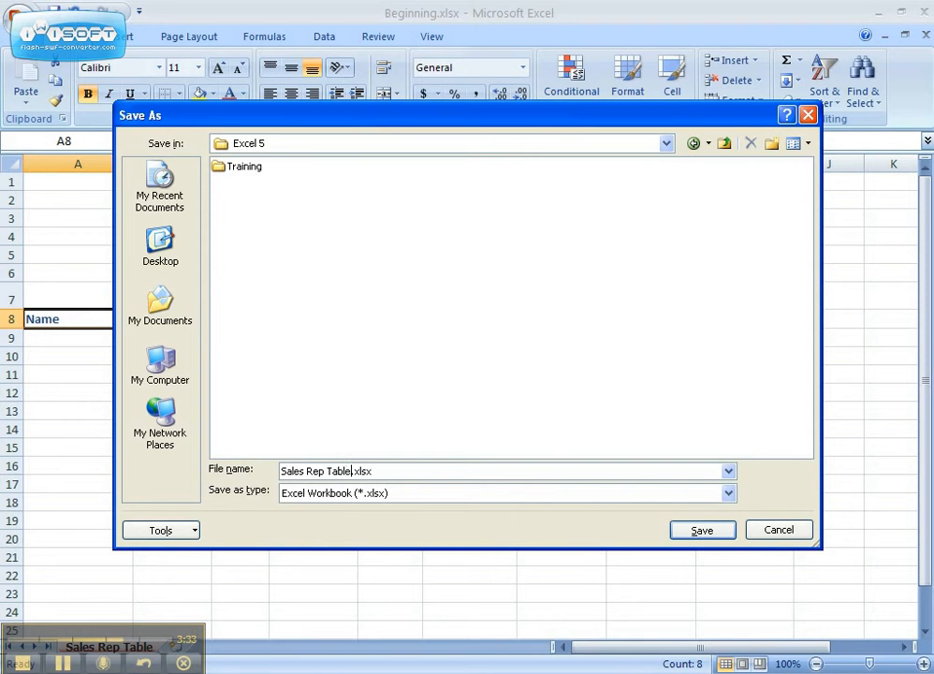
left_click(690, 530)
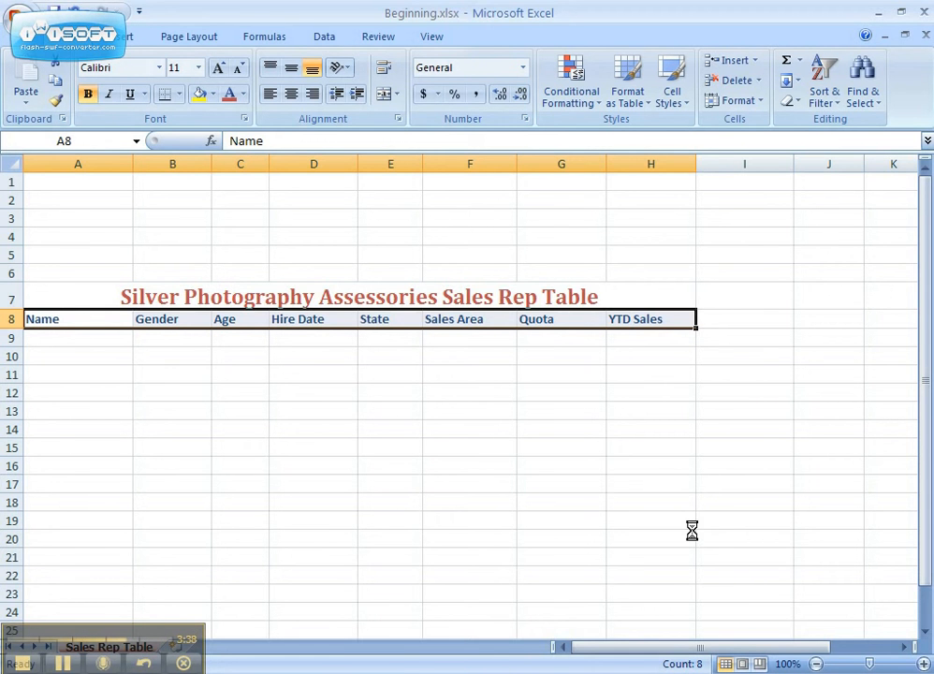
Format the headings in A8:H8 as a table with headers, using the blue style in the first row of the Medium group
left_click(84, 334)
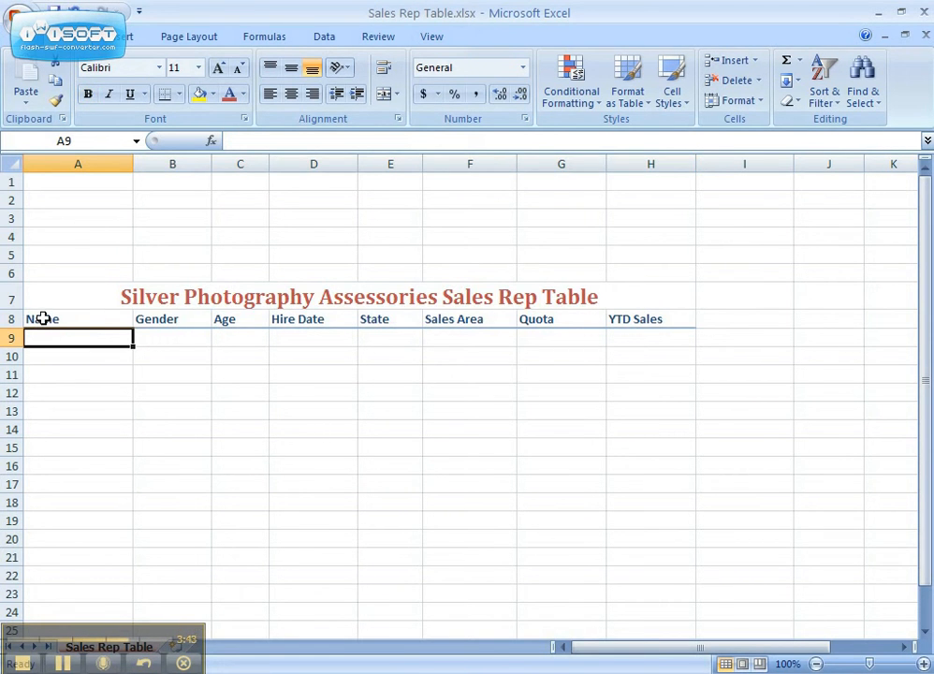
left_click_drag(43, 318, 633, 311)
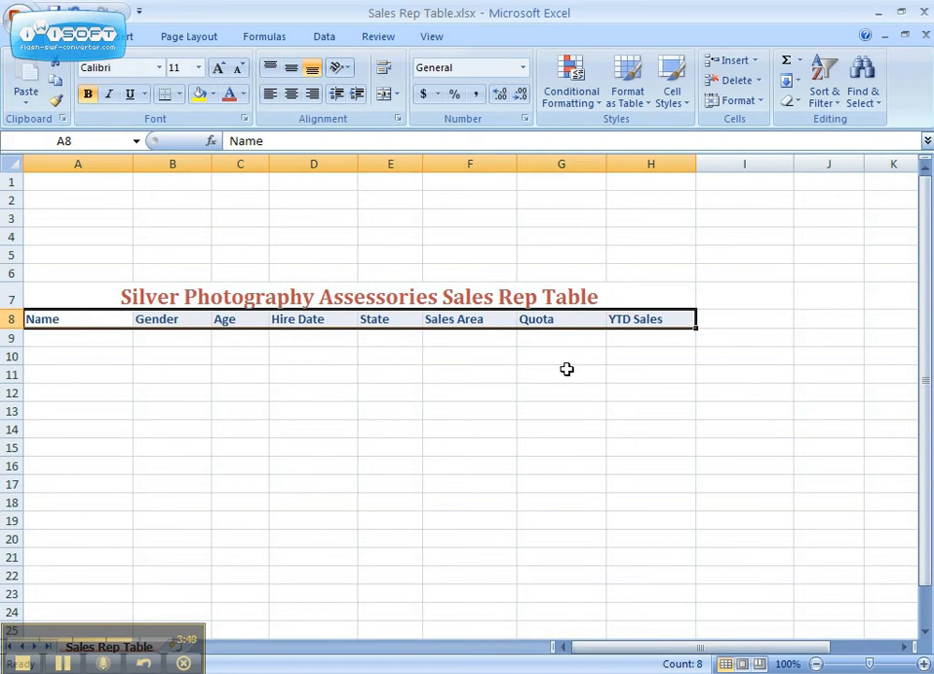
left_click(641, 93)
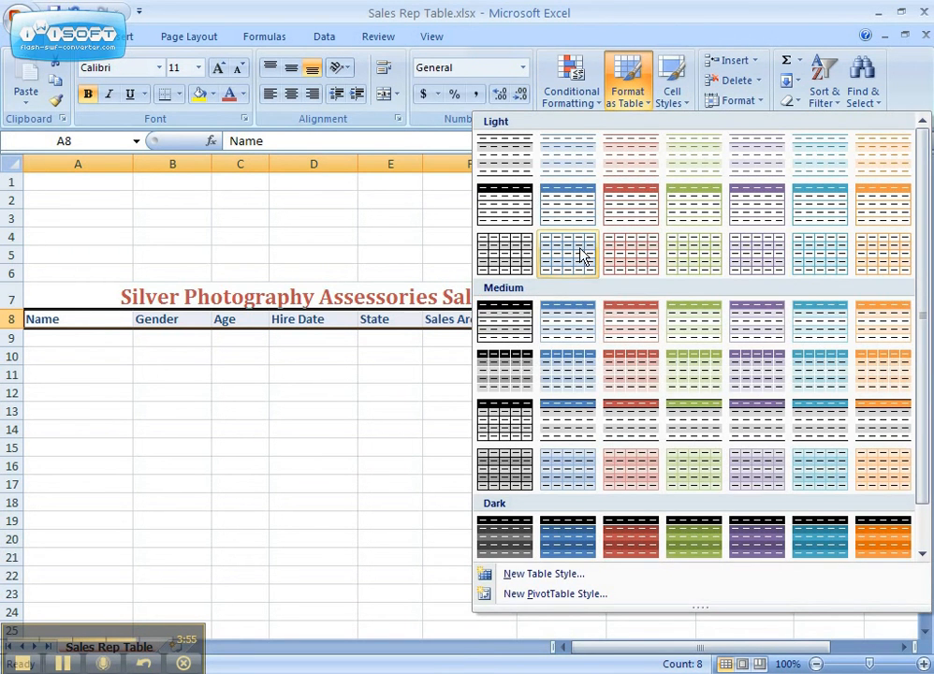
left_click(567, 318)
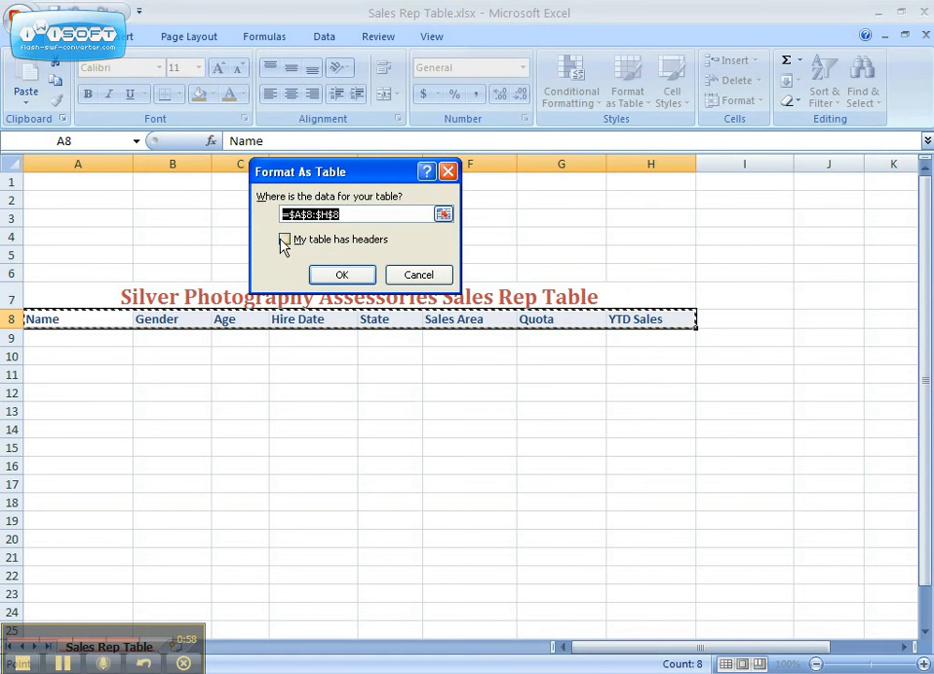
left_click(285, 240)
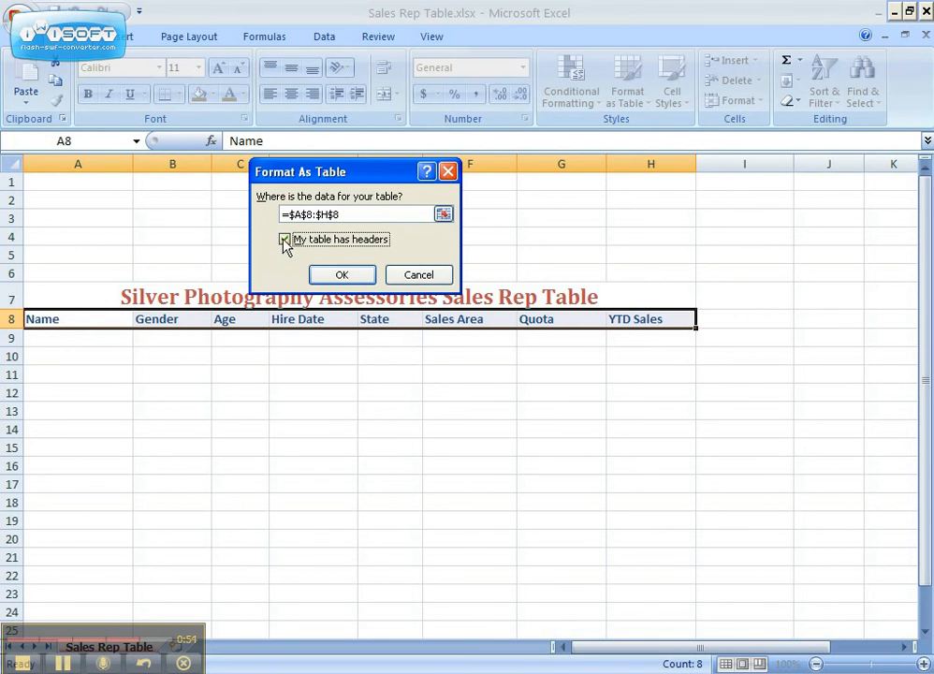
left_click(340, 278)
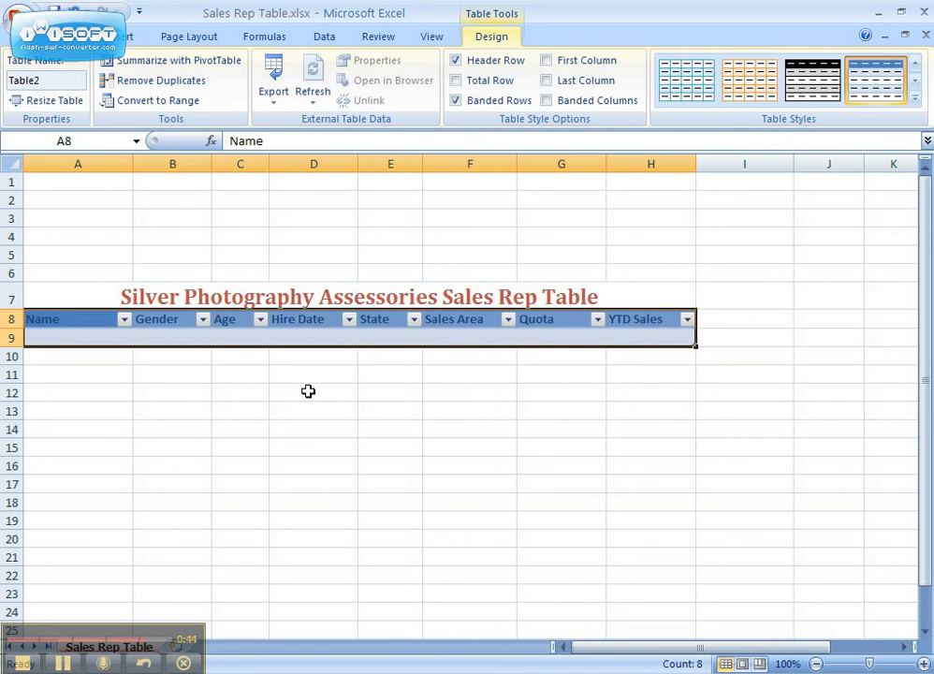
scroll(309, 391, "down", 1)
scroll(303, 391, "down", 1)
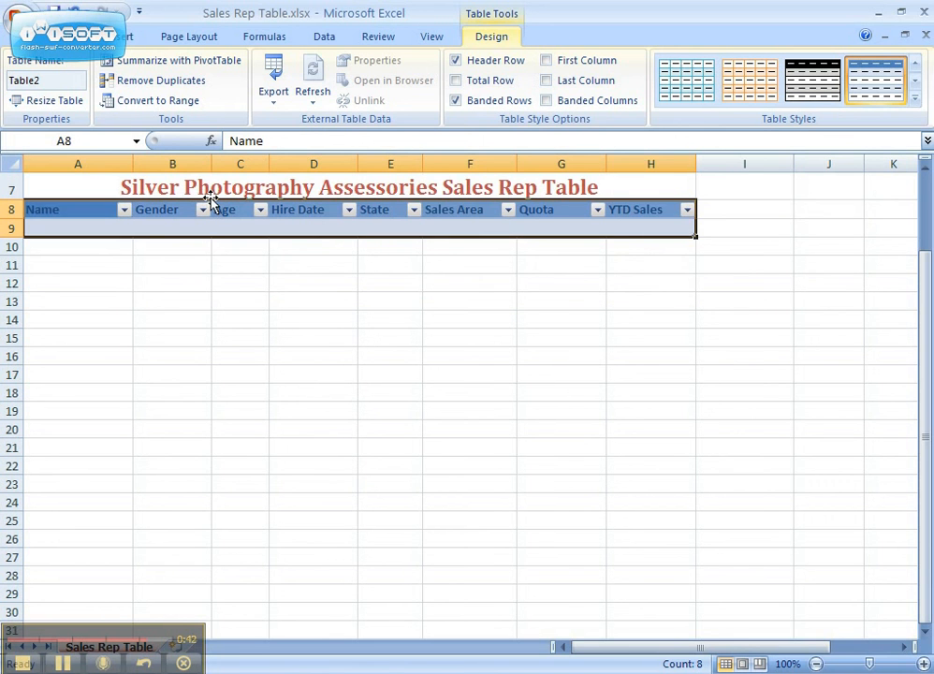